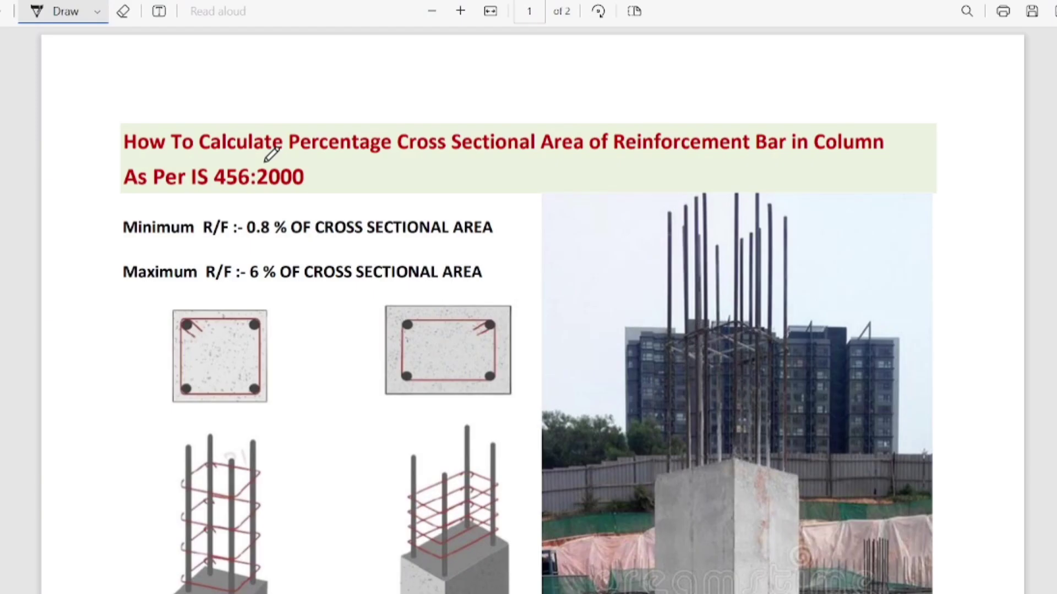
In dark purple ink, write 'x 4%' beside the 6% maximum and arrow the 0.8% minimum.
{"action": "left_click", "coordinate": [98, 13]}
{"action": "left_click", "coordinate": [142, 173]}
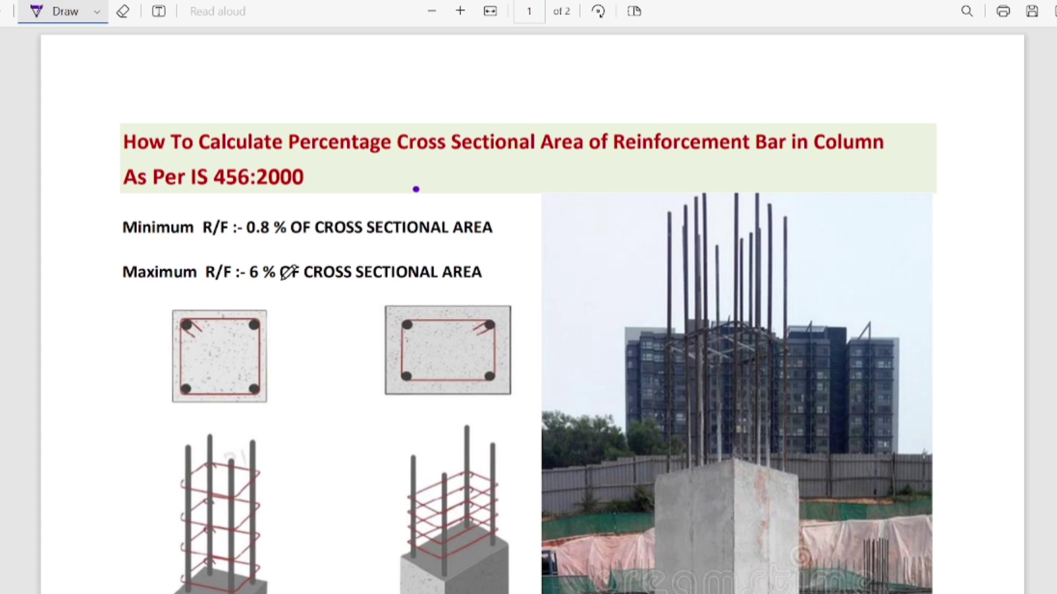
{"action": "mouse_move", "coordinate": [505, 254]}
{"action": "left_mouse_down"}
{"action": "mouse_move", "coordinate": [498, 279]}
{"action": "mouse_move", "coordinate": [511, 278]}
{"action": "left_mouse_up"}
{"action": "mouse_move", "coordinate": [537, 235]}
{"action": "left_mouse_down"}
{"action": "mouse_move", "coordinate": [541, 270]}
{"action": "mouse_move", "coordinate": [528, 257]}
{"action": "mouse_move", "coordinate": [562, 259]}
{"action": "left_mouse_up"}
{"action": "left_click", "coordinate": [551, 254]}
{"action": "left_click", "coordinate": [567, 242]}
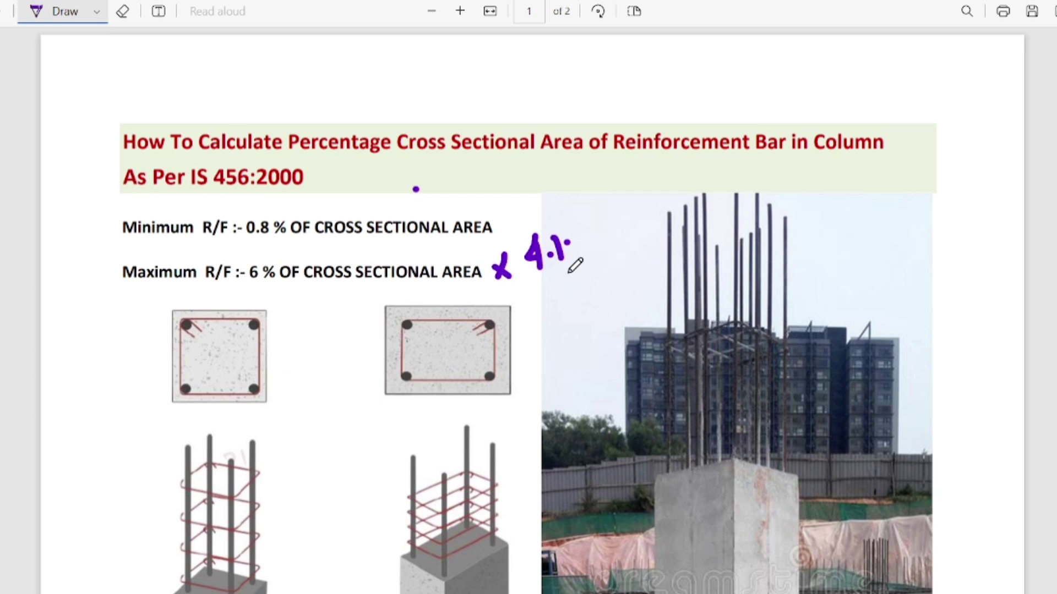
{"action": "mouse_move", "coordinate": [77, 228]}
{"action": "left_mouse_down"}
{"action": "mouse_move", "coordinate": [125, 227]}
{"action": "mouse_move", "coordinate": [110, 241]}
{"action": "left_mouse_up"}
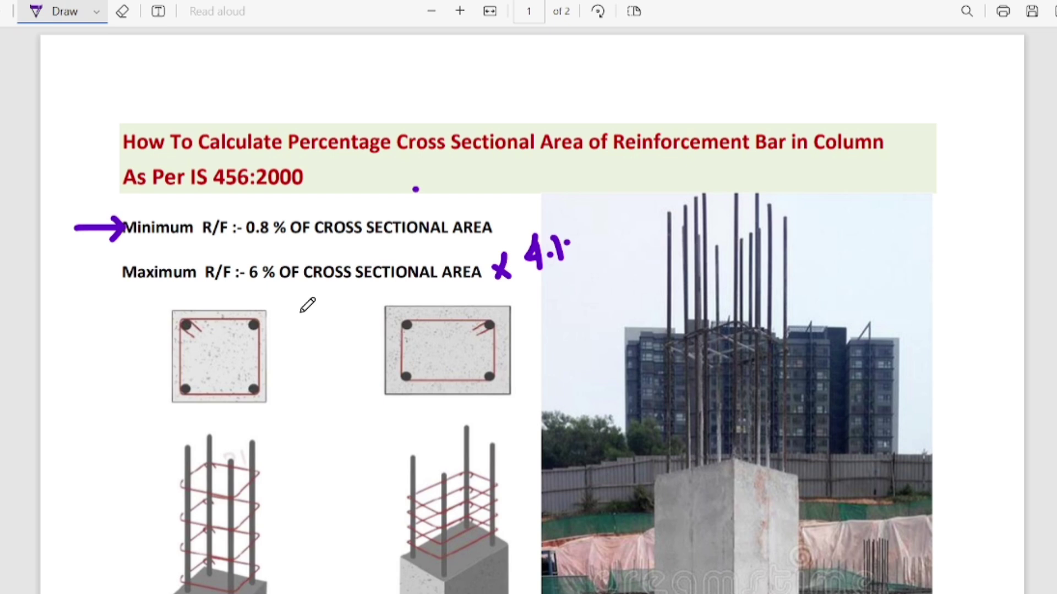
Scroll down and draw a purple line across the concrete column photo.
{"action": "scroll", "coordinate": [307, 305], "scroll_direction": "down", "scroll_amount": 2}
{"action": "scroll", "coordinate": [307, 305], "scroll_direction": "down", "scroll_amount": 1}
{"action": "scroll", "coordinate": [307, 306], "scroll_direction": "down", "scroll_amount": 2}
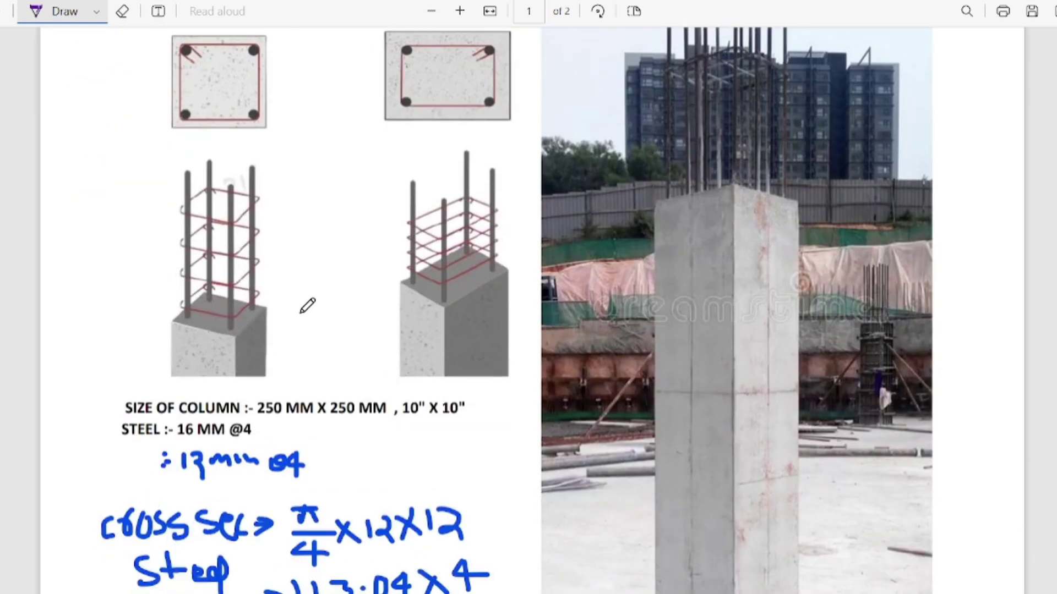
{"action": "mouse_move", "coordinate": [634, 329]}
{"action": "left_mouse_down"}
{"action": "mouse_move", "coordinate": [681, 317]}
{"action": "mouse_move", "coordinate": [823, 318]}
{"action": "left_mouse_up"}
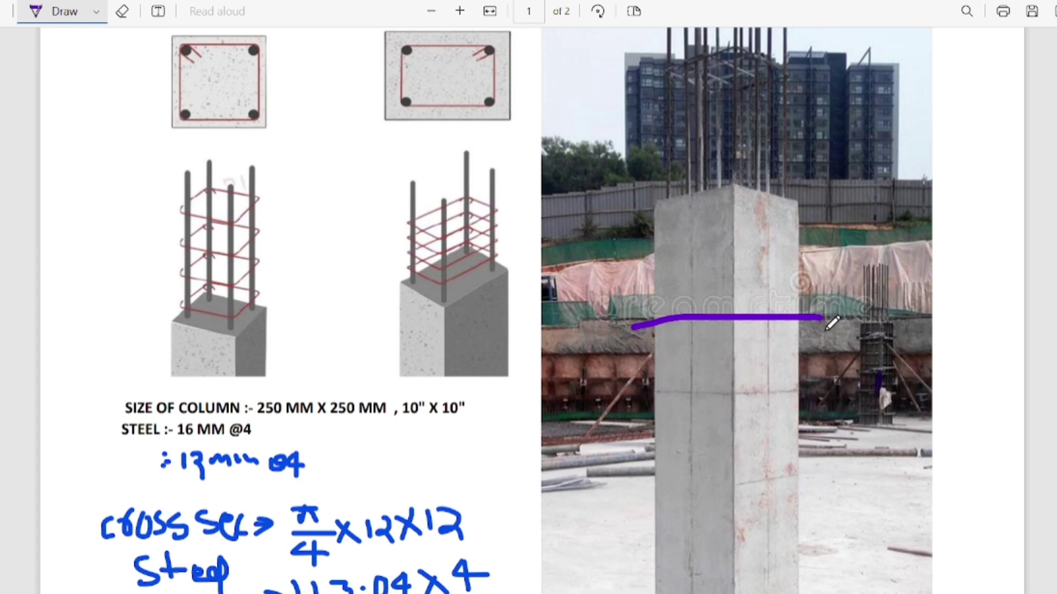
Tick 10" X 10", underline both 250 MM dimensions, and scribble out the steel line.
{"action": "scroll", "coordinate": [804, 326], "scroll_direction": "down", "scroll_amount": 3}
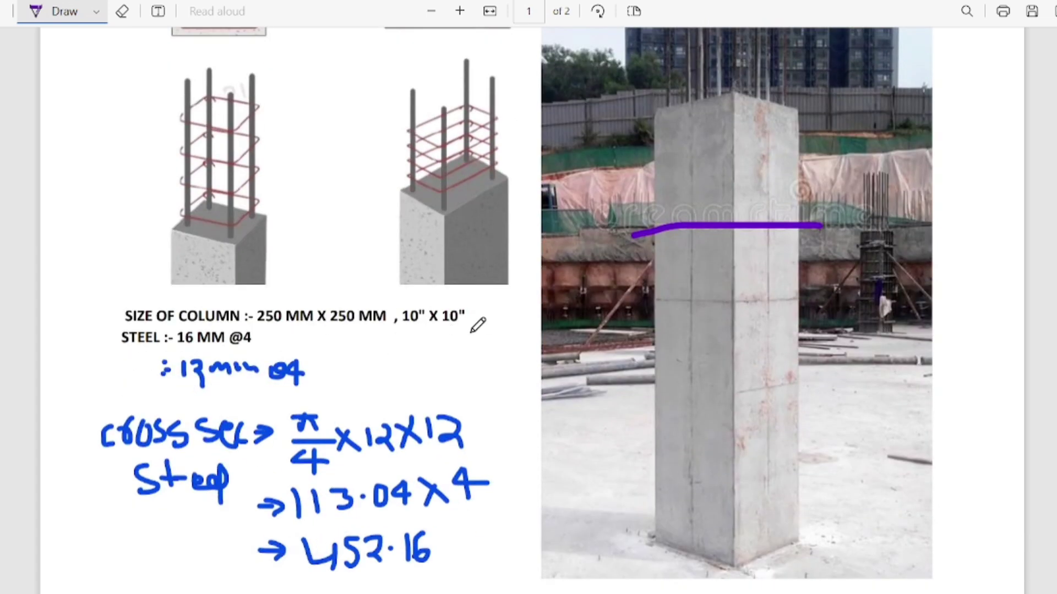
{"action": "left_click_drag", "start_coordinate": [477, 315], "coordinate": [519, 309]}
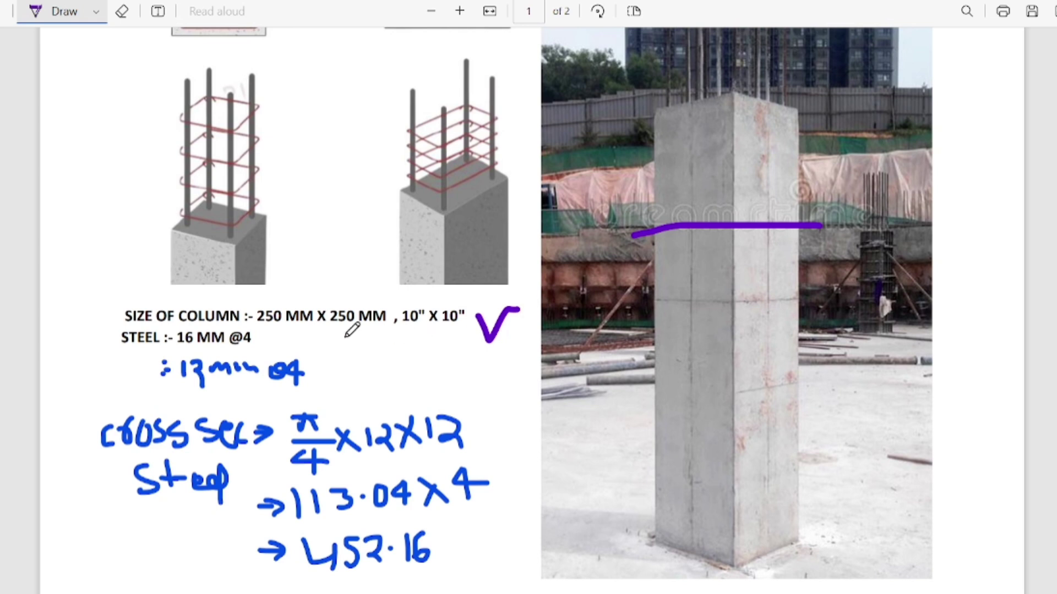
{"action": "left_click_drag", "start_coordinate": [262, 330], "coordinate": [366, 333]}
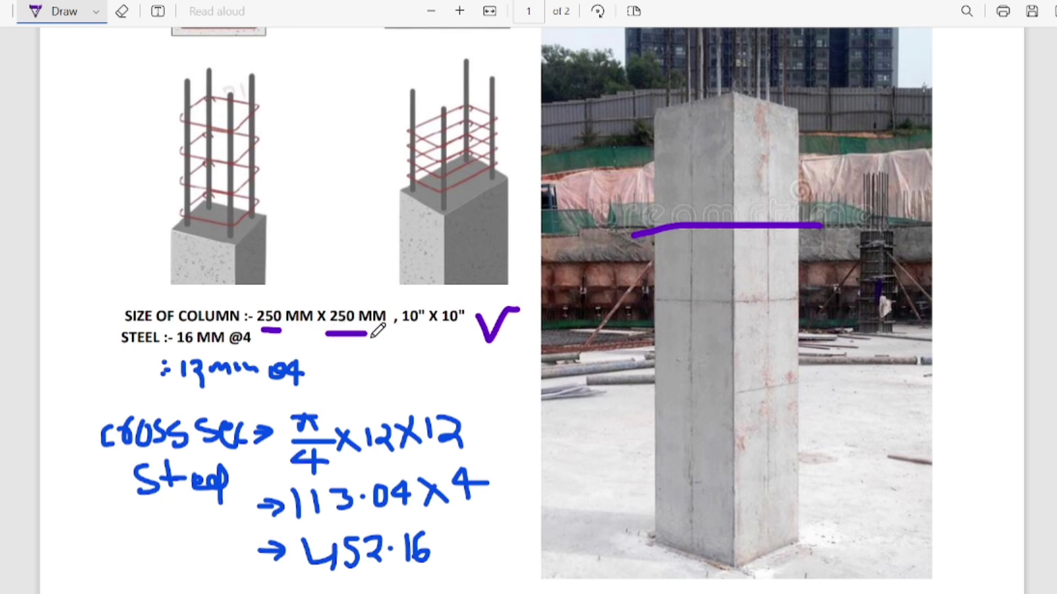
{"action": "left_click", "coordinate": [380, 334]}
{"action": "left_click_drag", "start_coordinate": [127, 336], "coordinate": [254, 330]}
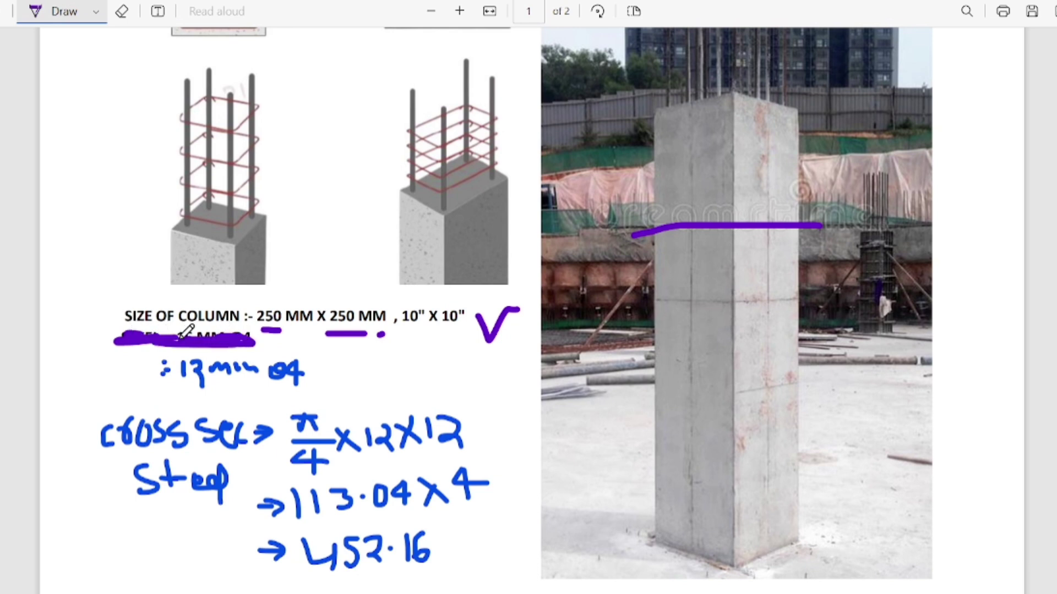
Tick the 12 mm @4 line and draw a cross on the column photo.
{"action": "scroll", "coordinate": [253, 330], "scroll_direction": "down", "scroll_amount": 2}
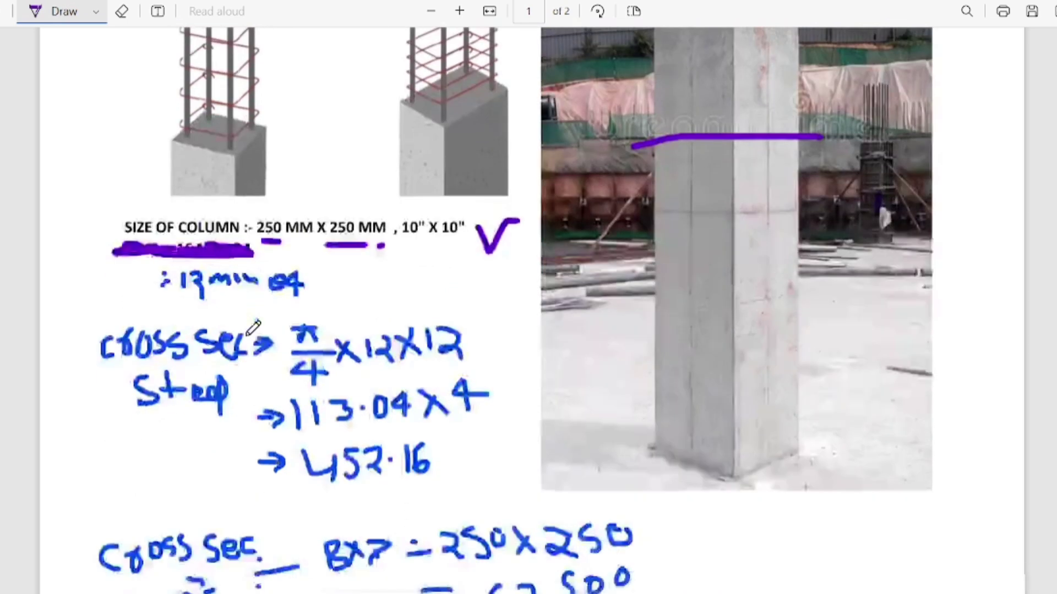
{"action": "left_click_drag", "start_coordinate": [323, 274], "coordinate": [390, 259]}
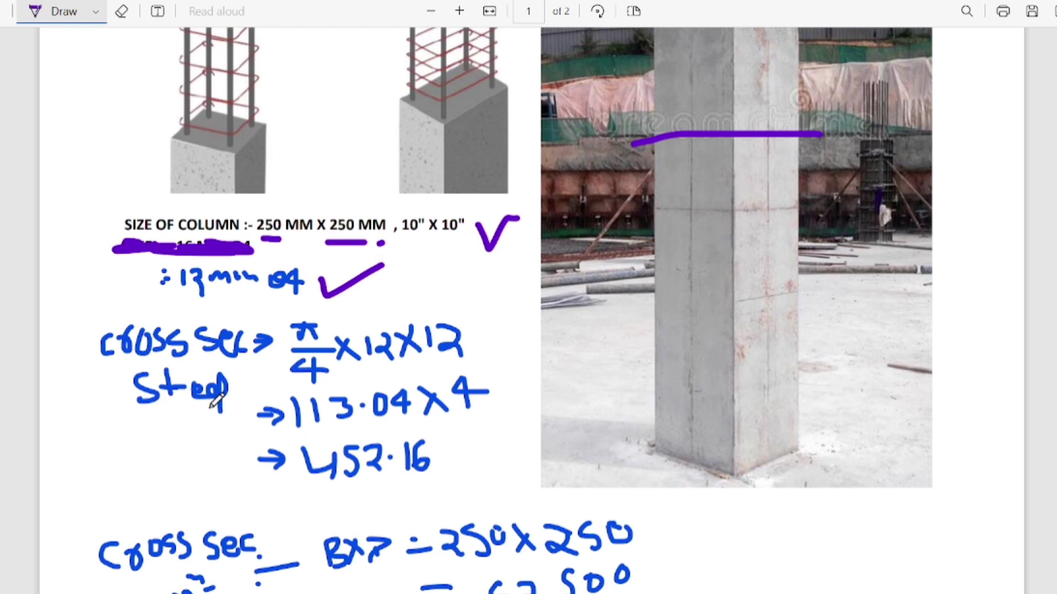
{"action": "left_click_drag", "start_coordinate": [834, 318], "coordinate": [833, 401]}
{"action": "left_click_drag", "start_coordinate": [810, 358], "coordinate": [871, 349]}
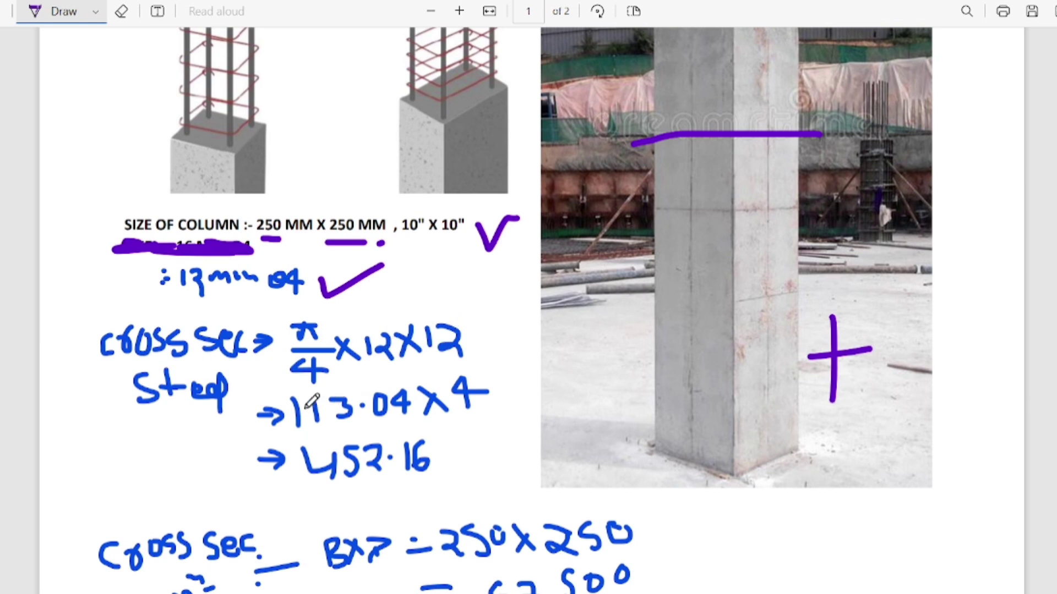
Draw an arrow under 04 X 4 and label 452.16 with mm² units.
{"action": "mouse_move", "coordinate": [375, 423]}
{"action": "left_mouse_down"}
{"action": "mouse_move", "coordinate": [487, 426]}
{"action": "mouse_move", "coordinate": [498, 437]}
{"action": "mouse_move", "coordinate": [561, 401]}
{"action": "mouse_move", "coordinate": [583, 397]}
{"action": "mouse_move", "coordinate": [594, 413]}
{"action": "mouse_move", "coordinate": [619, 393]}
{"action": "left_mouse_up"}
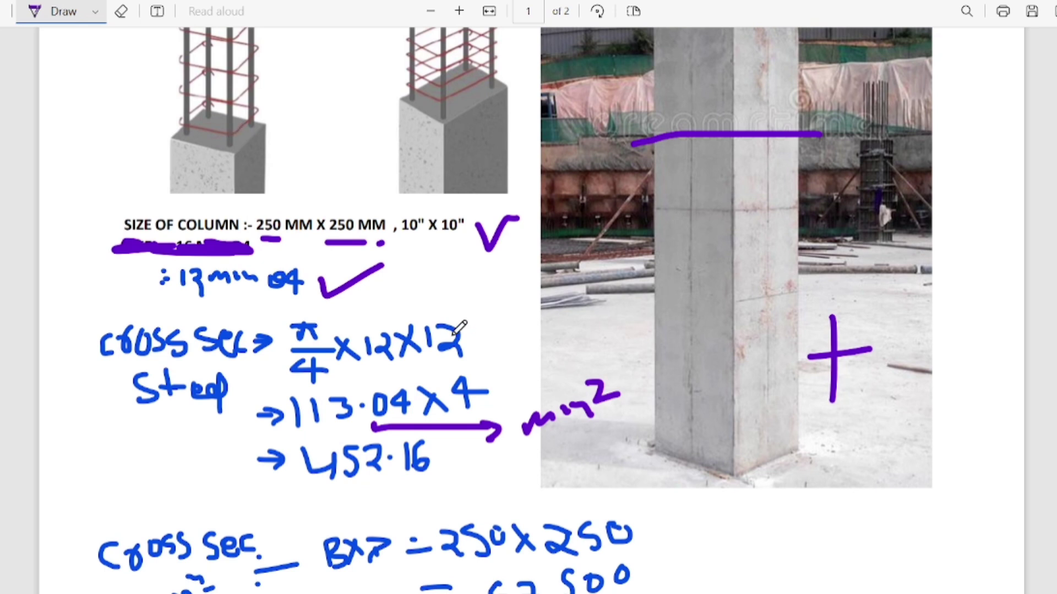
{"action": "scroll", "coordinate": [597, 399], "scroll_direction": "down", "scroll_amount": 3}
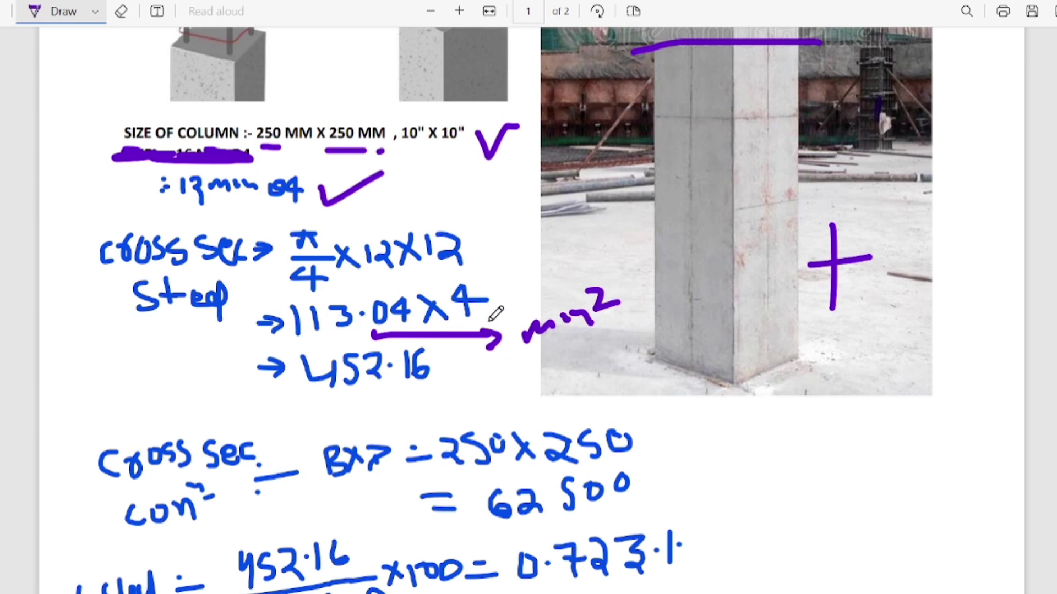
{"action": "scroll", "coordinate": [494, 283], "scroll_direction": "down", "scroll_amount": 2}
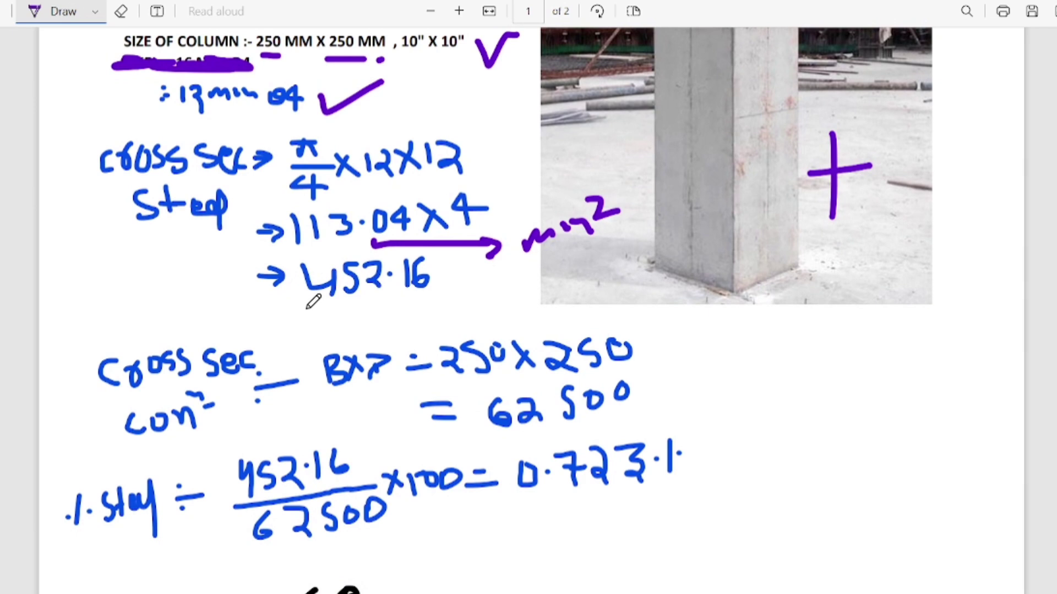
{"action": "mouse_move", "coordinate": [440, 280]}
{"action": "left_mouse_down"}
{"action": "mouse_move", "coordinate": [466, 291]}
{"action": "mouse_move", "coordinate": [502, 283]}
{"action": "left_mouse_up"}
{"action": "scroll", "coordinate": [506, 275], "scroll_direction": "down", "scroll_amount": 2}
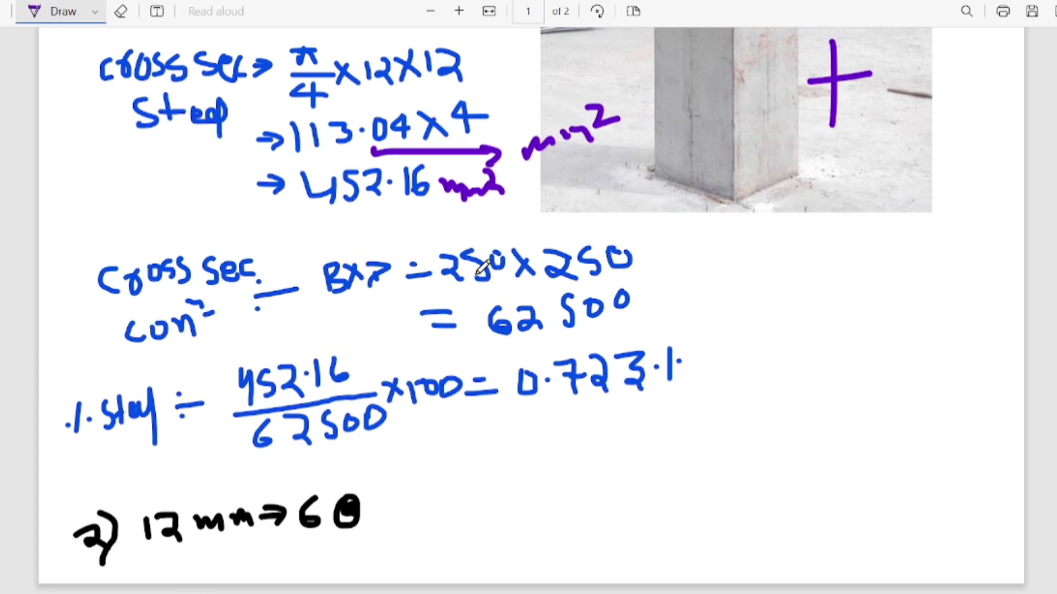
Draw a second line across the column photo and mark up the rebar and column drawings.
{"action": "scroll", "coordinate": [479, 269], "scroll_direction": "up", "scroll_amount": 1}
{"action": "scroll", "coordinate": [725, 165], "scroll_direction": "up", "scroll_amount": 3}
{"action": "left_click_drag", "start_coordinate": [630, 156], "coordinate": [917, 151]}
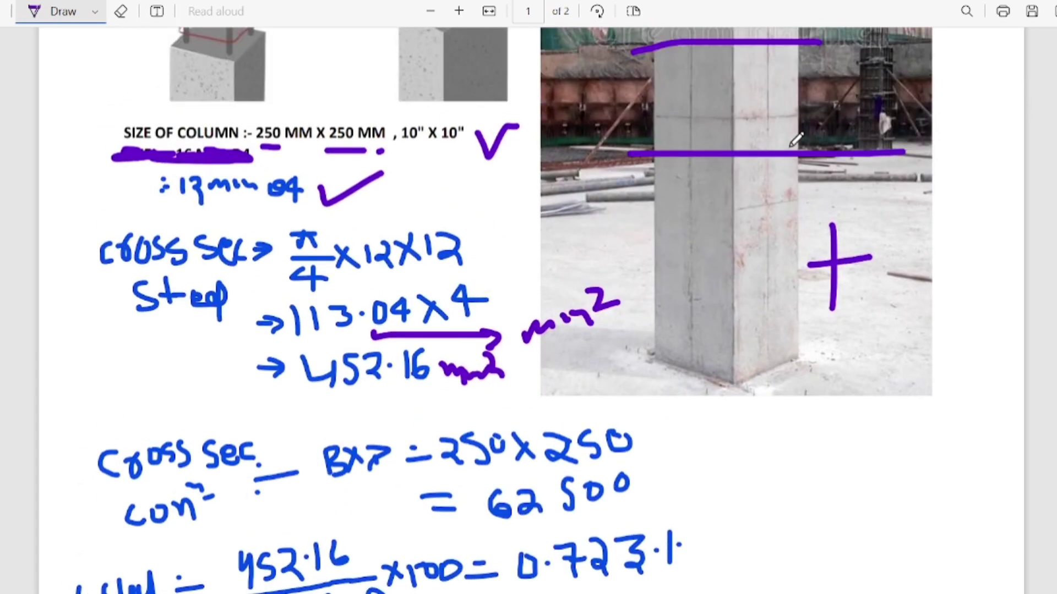
{"action": "scroll", "coordinate": [796, 139], "scroll_direction": "up", "scroll_amount": 2}
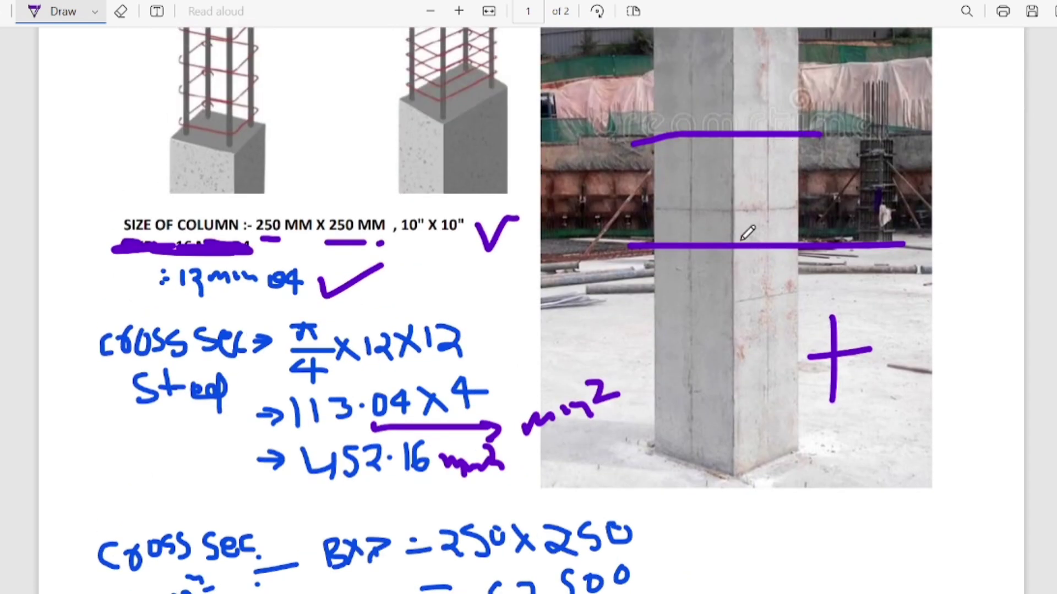
{"action": "left_click_drag", "start_coordinate": [442, 127], "coordinate": [509, 91]}
{"action": "left_click_drag", "start_coordinate": [394, 101], "coordinate": [443, 117]}
{"action": "mouse_move", "coordinate": [467, 124]}
{"action": "left_mouse_down"}
{"action": "mouse_move", "coordinate": [465, 144]}
{"action": "mouse_move", "coordinate": [479, 122]}
{"action": "mouse_move", "coordinate": [500, 127]}
{"action": "left_mouse_up"}
{"action": "left_click_drag", "start_coordinate": [405, 136], "coordinate": [410, 155]}
{"action": "mouse_move", "coordinate": [434, 115]}
{"action": "left_mouse_down"}
{"action": "mouse_move", "coordinate": [431, 132]}
{"action": "mouse_move", "coordinate": [440, 130]}
{"action": "left_mouse_up"}
Write the mm² unit after the 62500 concrete area.
{"action": "scroll", "coordinate": [446, 118], "scroll_direction": "down", "scroll_amount": 2}
{"action": "scroll", "coordinate": [446, 121], "scroll_direction": "down", "scroll_amount": 4}
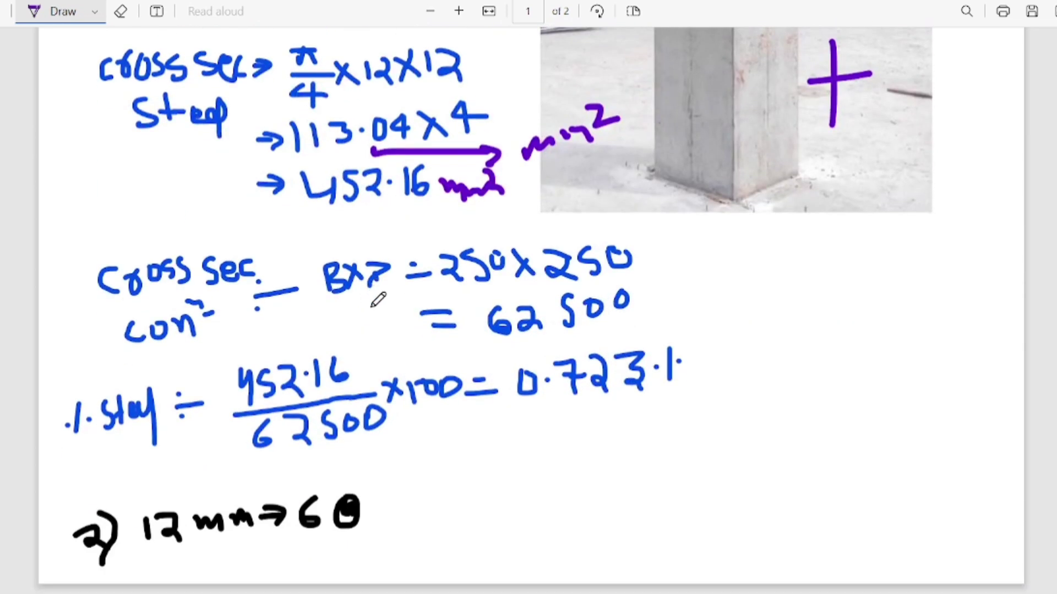
{"action": "mouse_move", "coordinate": [651, 296]}
{"action": "left_mouse_down"}
{"action": "mouse_move", "coordinate": [696, 272]}
{"action": "mouse_move", "coordinate": [711, 282]}
{"action": "left_mouse_up"}
{"action": "left_click_drag", "start_coordinate": [698, 245], "coordinate": [705, 264]}
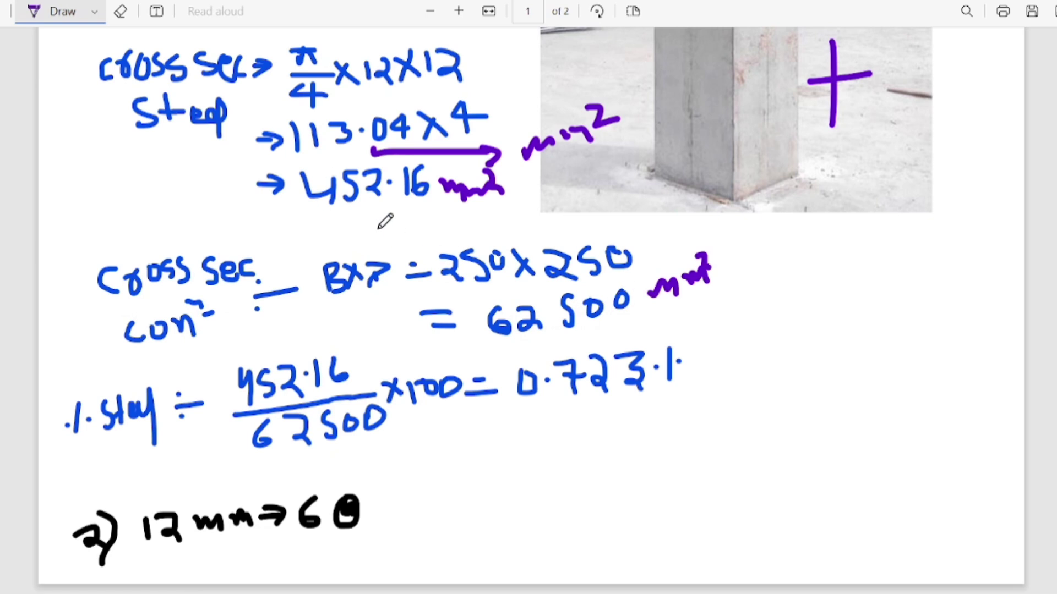
{"action": "scroll", "coordinate": [380, 218], "scroll_direction": "down", "scroll_amount": 3}
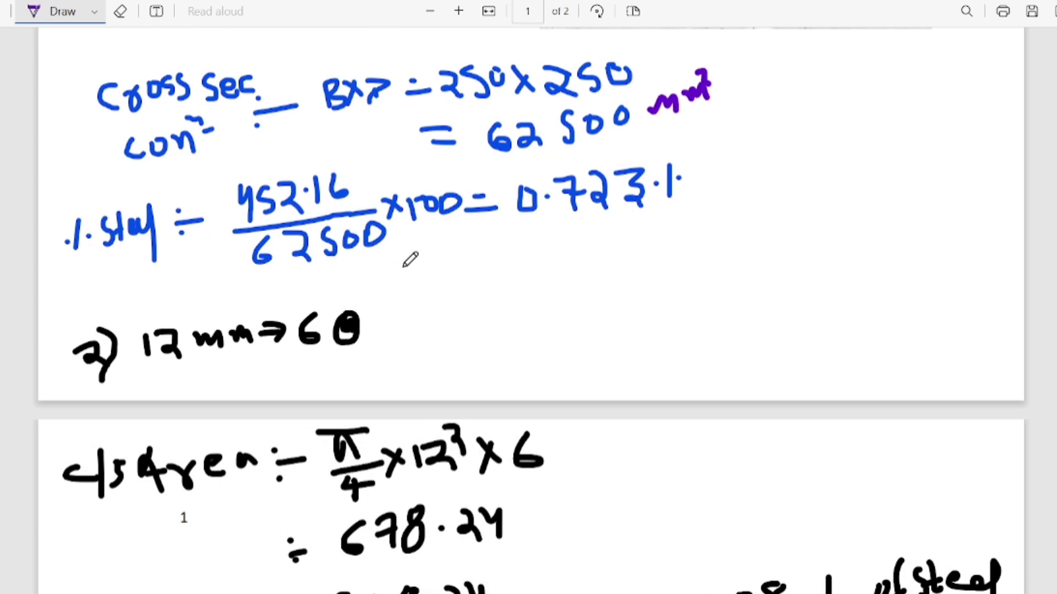
Circle the 0.723% steel-percentage result.
{"action": "scroll", "coordinate": [414, 259], "scroll_direction": "up", "scroll_amount": 2}
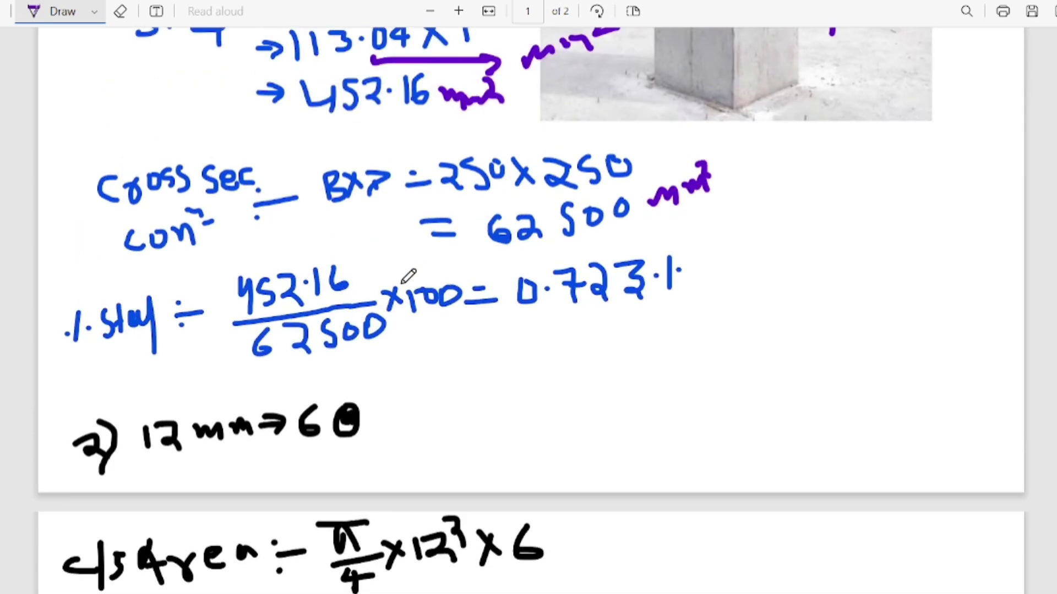
{"action": "left_click", "coordinate": [546, 295]}
{"action": "mouse_move", "coordinate": [725, 263]}
{"action": "left_mouse_down"}
{"action": "mouse_move", "coordinate": [622, 330]}
{"action": "mouse_move", "coordinate": [716, 267]}
{"action": "left_mouse_up"}
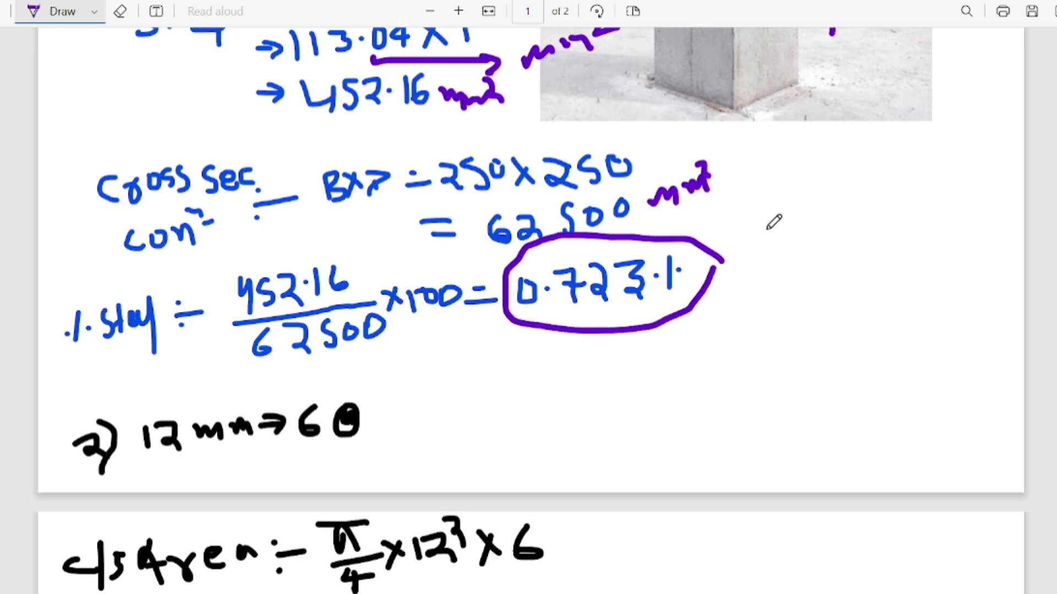
Sketch a rectangular column cross-section with bar dots beside the working.
{"action": "left_click_drag", "start_coordinate": [818, 186], "coordinate": [823, 257]}
{"action": "left_click_drag", "start_coordinate": [883, 174], "coordinate": [886, 234]}
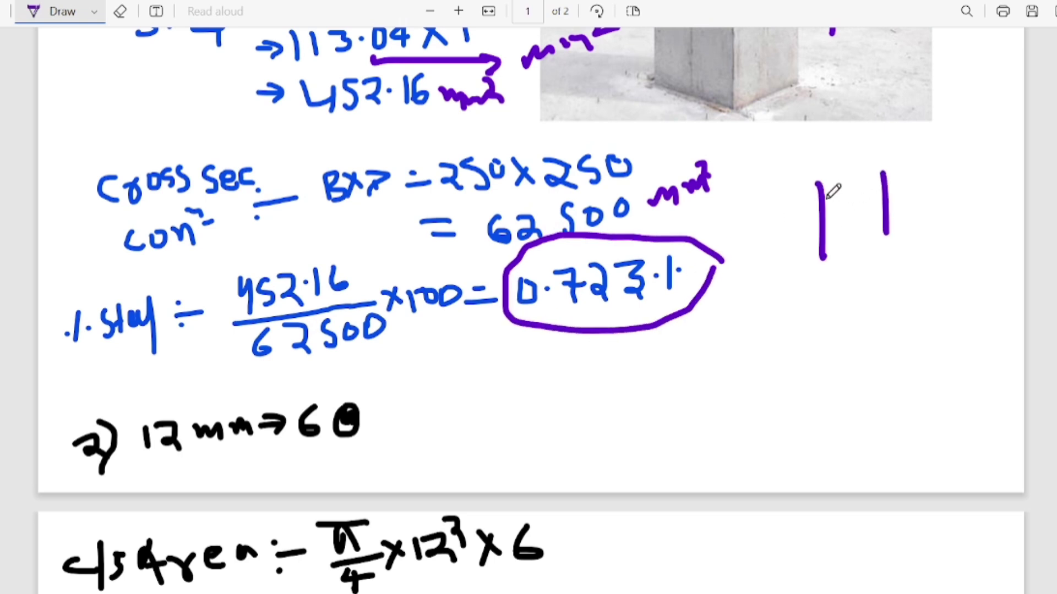
{"action": "left_click_drag", "start_coordinate": [823, 184], "coordinate": [884, 182]}
{"action": "left_click_drag", "start_coordinate": [885, 234], "coordinate": [886, 254]}
{"action": "left_click_drag", "start_coordinate": [822, 258], "coordinate": [872, 254]}
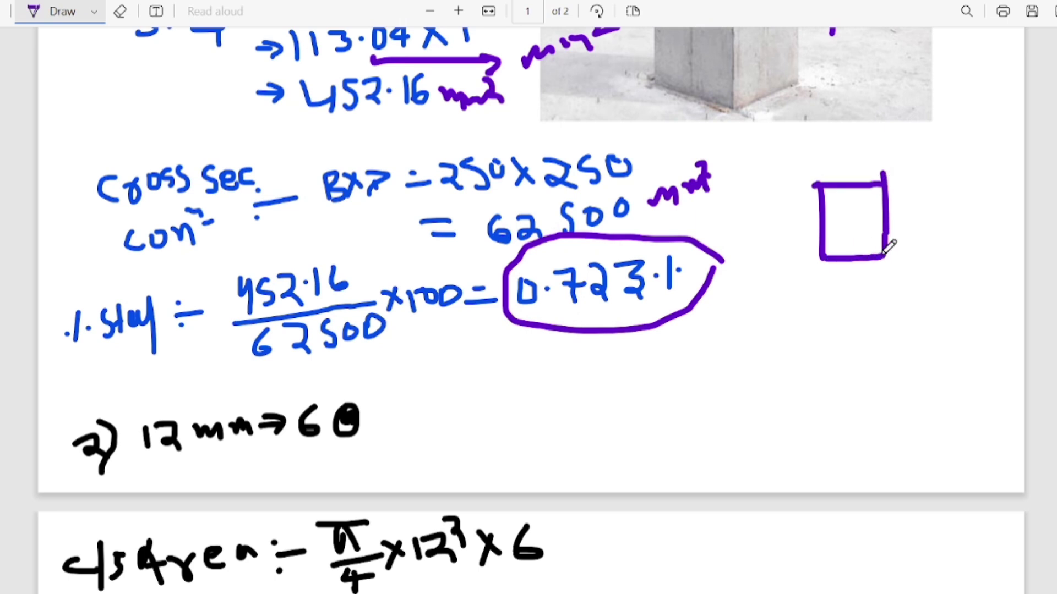
{"action": "mouse_move", "coordinate": [836, 200]}
{"action": "left_mouse_down"}
{"action": "mouse_move", "coordinate": [867, 207]}
{"action": "mouse_move", "coordinate": [844, 245]}
{"action": "mouse_move", "coordinate": [869, 244]}
{"action": "left_mouse_up"}
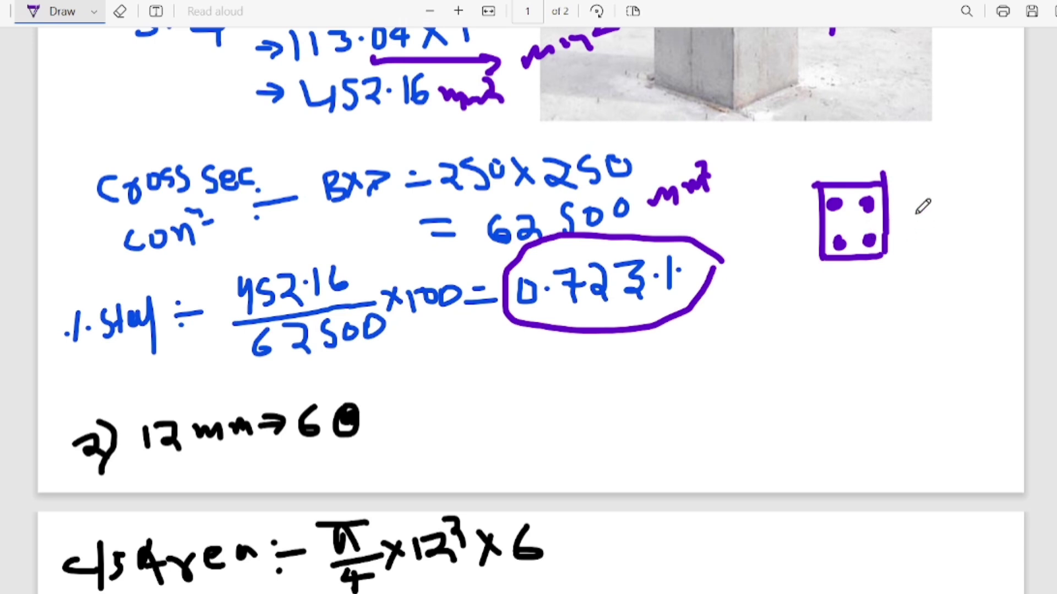
{"action": "scroll", "coordinate": [918, 202], "scroll_direction": "down", "scroll_amount": 2}
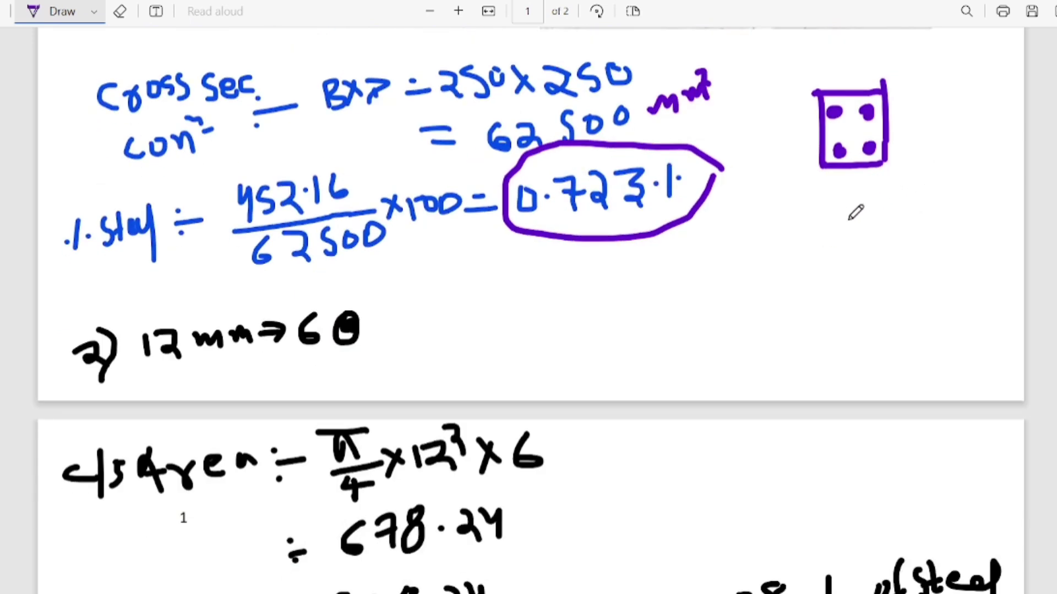
{"action": "scroll", "coordinate": [856, 218], "scroll_direction": "up", "scroll_amount": 2}
{"action": "left_click", "coordinate": [866, 224]}
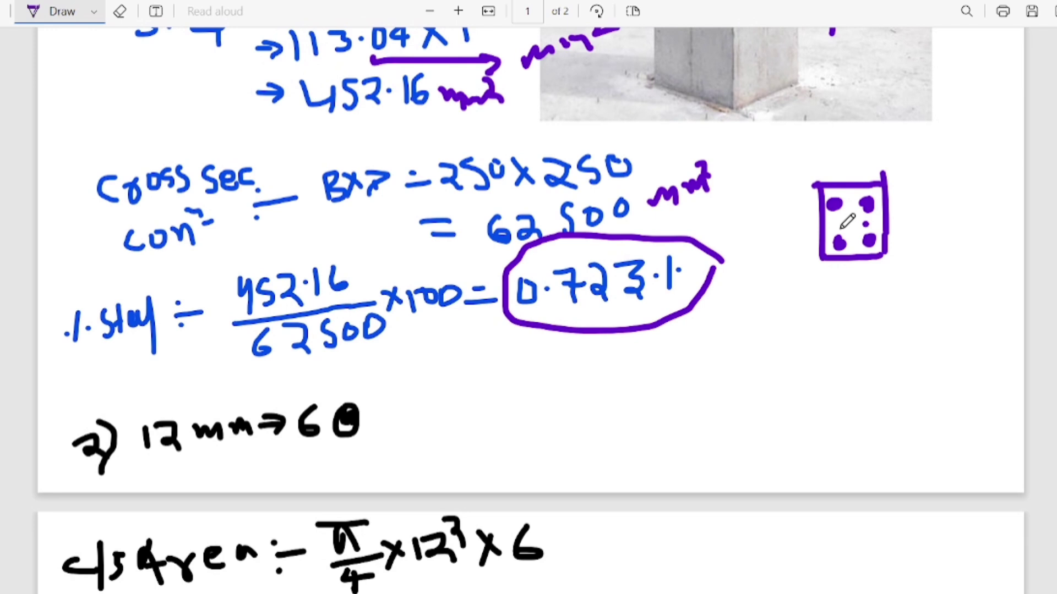
Write 4 beside 0.723%, tick the 6θ line, and underline 113.04.
{"action": "mouse_move", "coordinate": [726, 325]}
{"action": "left_mouse_down"}
{"action": "mouse_move", "coordinate": [745, 358]}
{"action": "mouse_move", "coordinate": [825, 320]}
{"action": "left_mouse_up"}
{"action": "left_click", "coordinate": [761, 331]}
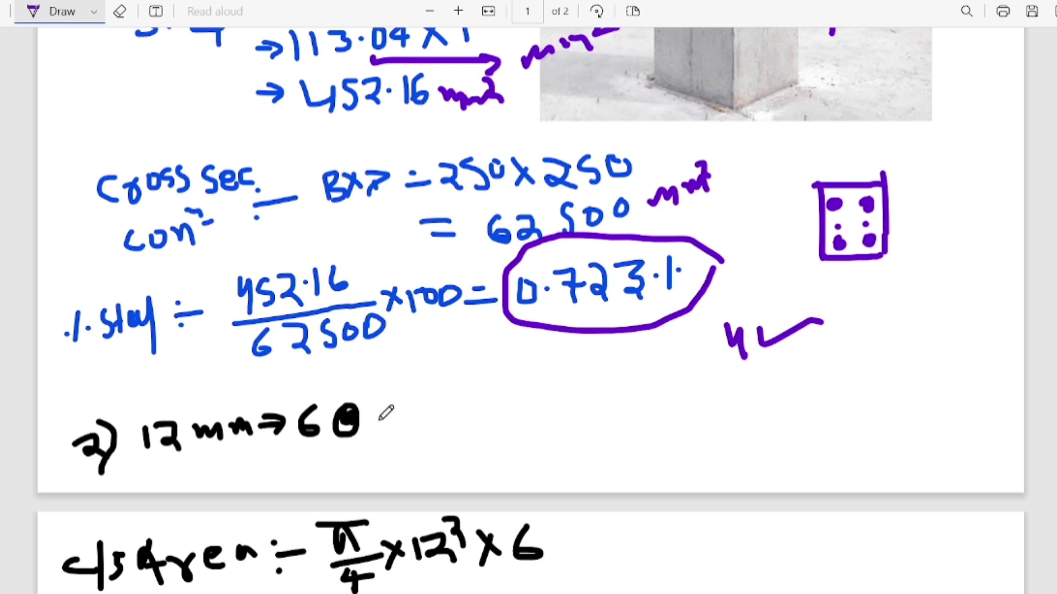
{"action": "left_click_drag", "start_coordinate": [379, 421], "coordinate": [449, 412]}
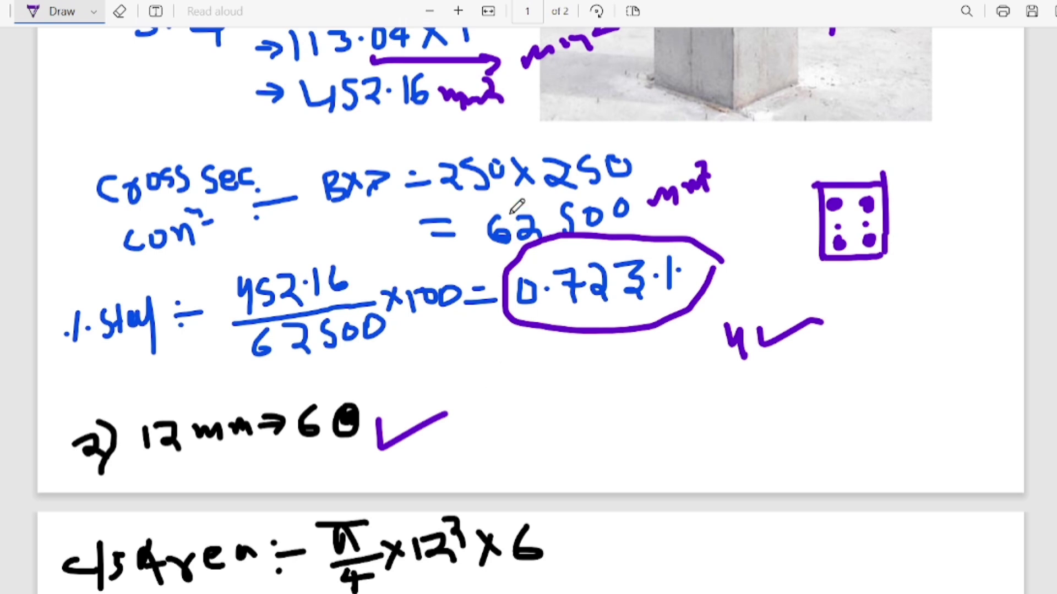
{"action": "scroll", "coordinate": [517, 207], "scroll_direction": "up", "scroll_amount": 2}
{"action": "left_click_drag", "start_coordinate": [303, 158], "coordinate": [410, 153]}
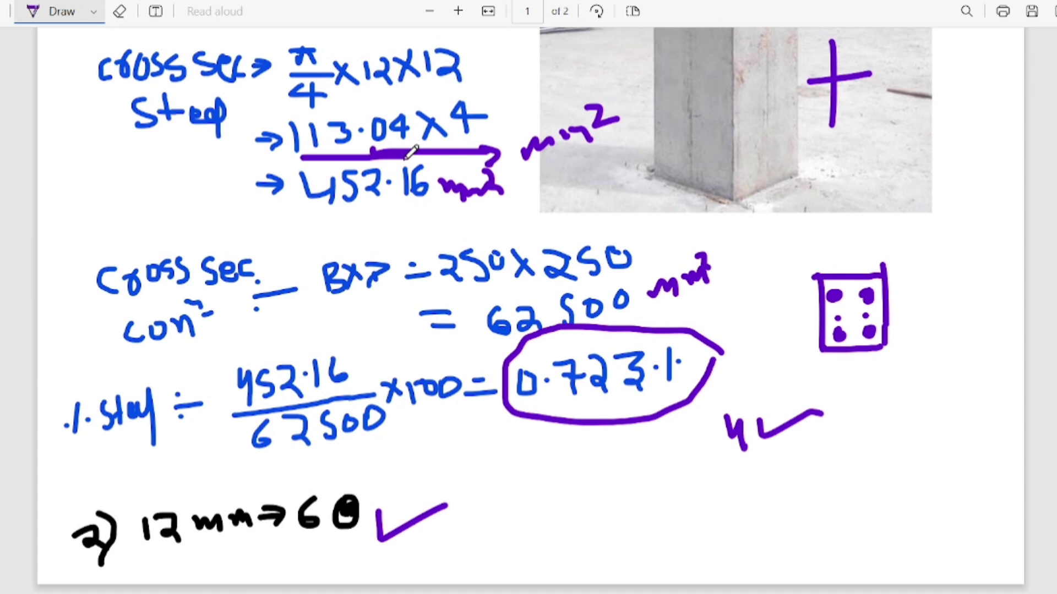
{"action": "scroll", "coordinate": [412, 152], "scroll_direction": "down", "scroll_amount": 8}
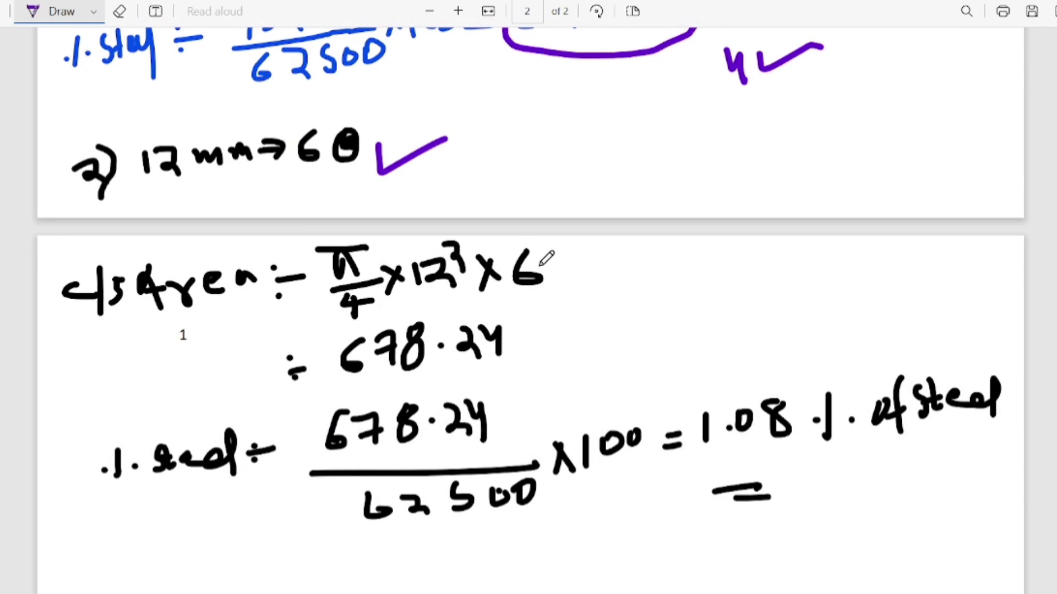
Circle the 6, add mm² after 678.24, tick 62500 and ×100, and double-underline 100.
{"action": "mouse_move", "coordinate": [543, 240]}
{"action": "left_mouse_down"}
{"action": "mouse_move", "coordinate": [521, 296]}
{"action": "mouse_move", "coordinate": [544, 246]}
{"action": "left_mouse_up"}
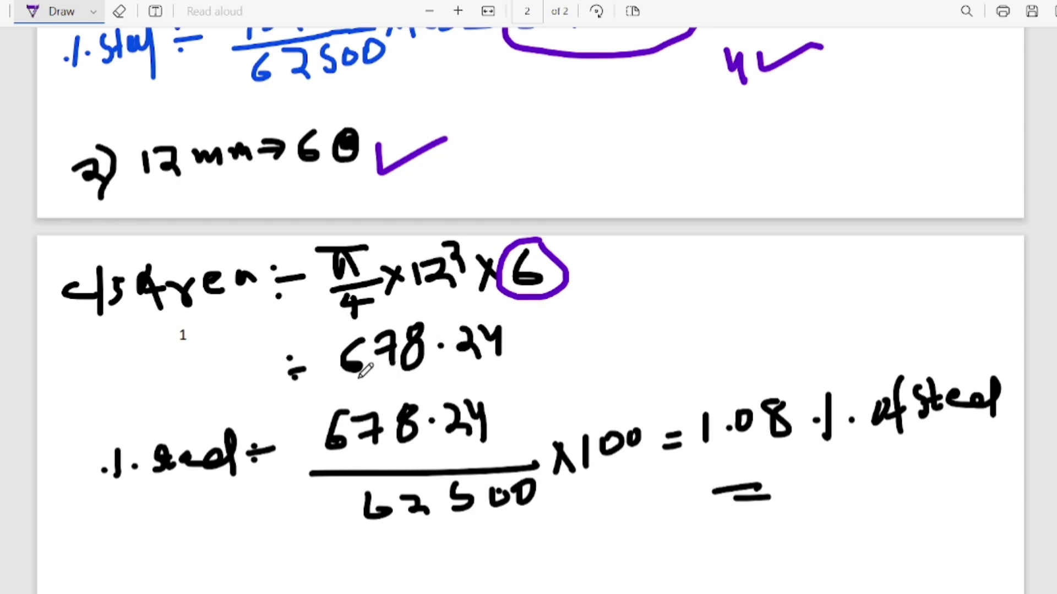
{"action": "mouse_move", "coordinate": [524, 350]}
{"action": "left_mouse_down"}
{"action": "mouse_move", "coordinate": [569, 321]}
{"action": "mouse_move", "coordinate": [609, 320]}
{"action": "mouse_move", "coordinate": [713, 269]}
{"action": "left_mouse_up"}
{"action": "scroll", "coordinate": [718, 263], "scroll_direction": "down", "scroll_amount": 3}
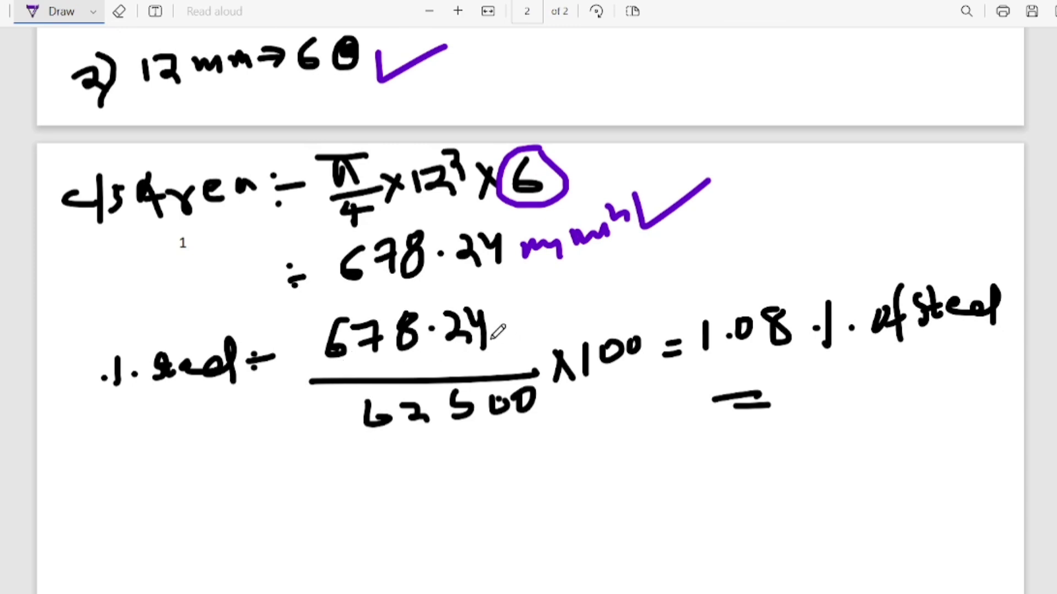
{"action": "left_click_drag", "start_coordinate": [439, 416], "coordinate": [431, 457]}
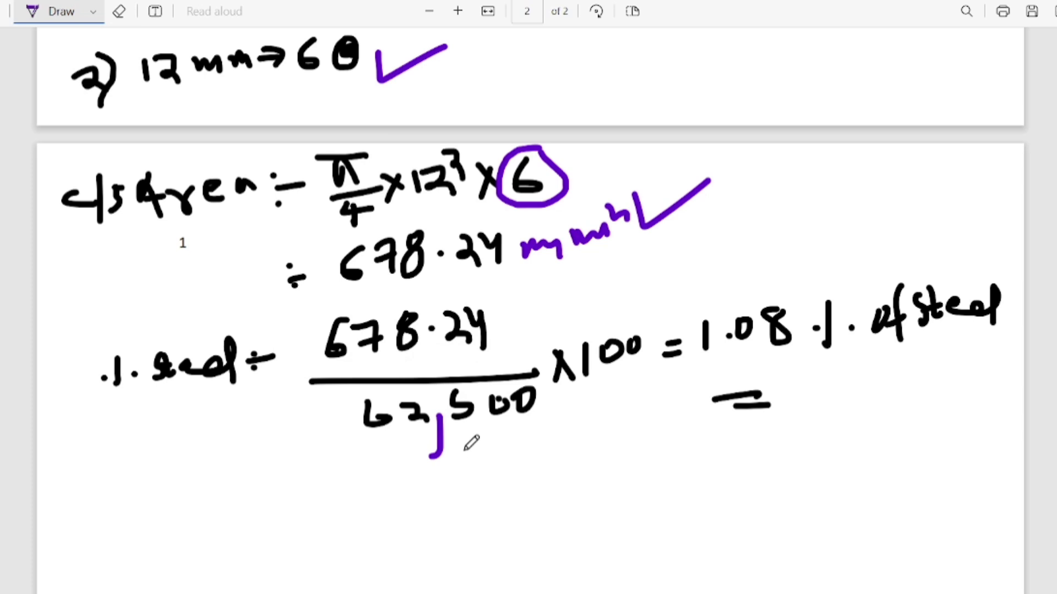
{"action": "left_click_drag", "start_coordinate": [273, 452], "coordinate": [358, 408]}
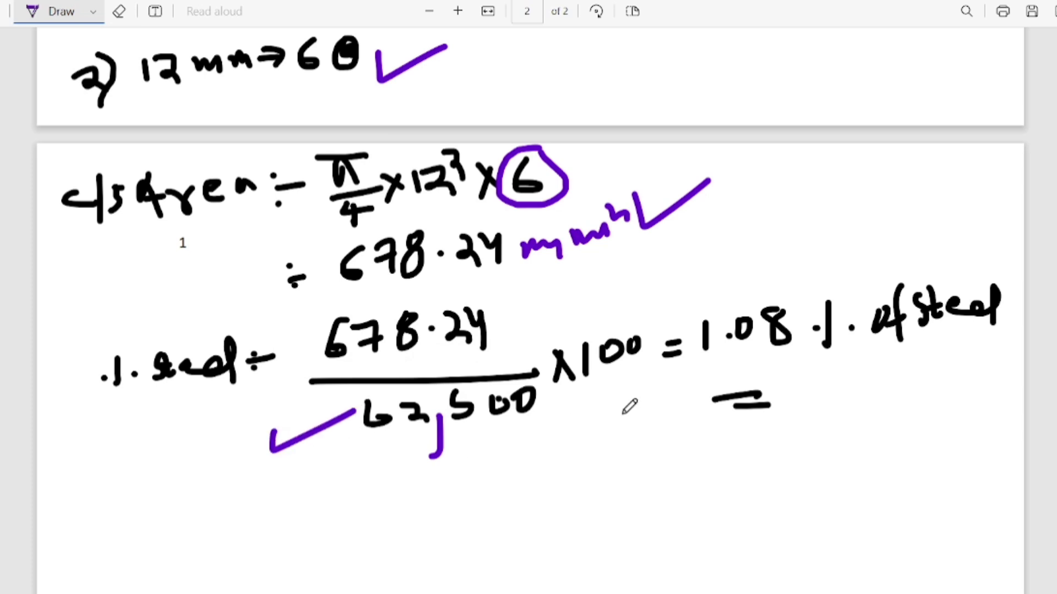
{"action": "left_click_drag", "start_coordinate": [540, 342], "coordinate": [567, 332]}
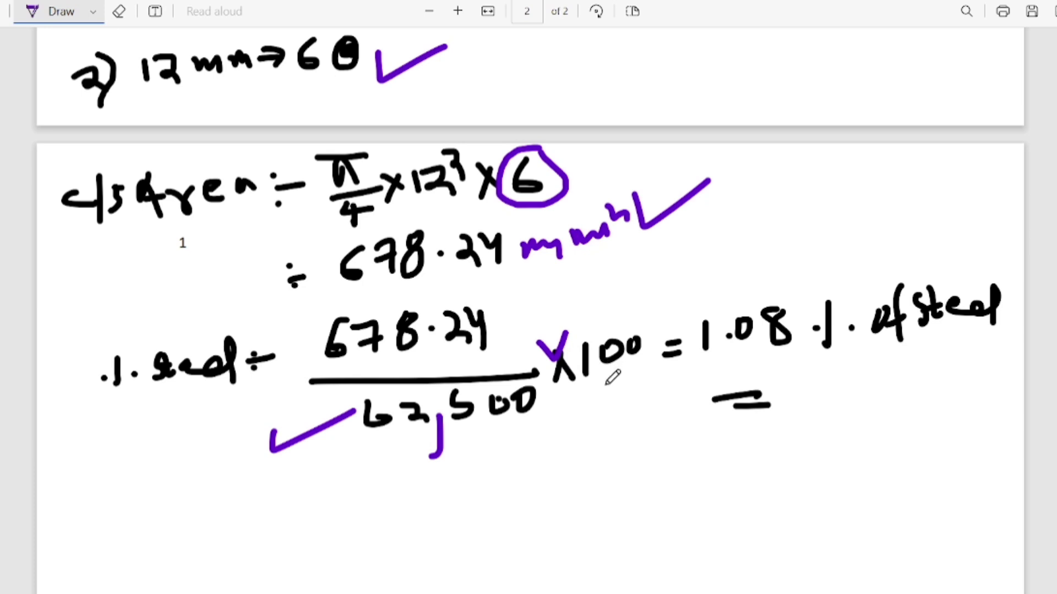
{"action": "left_click_drag", "start_coordinate": [595, 388], "coordinate": [644, 388]}
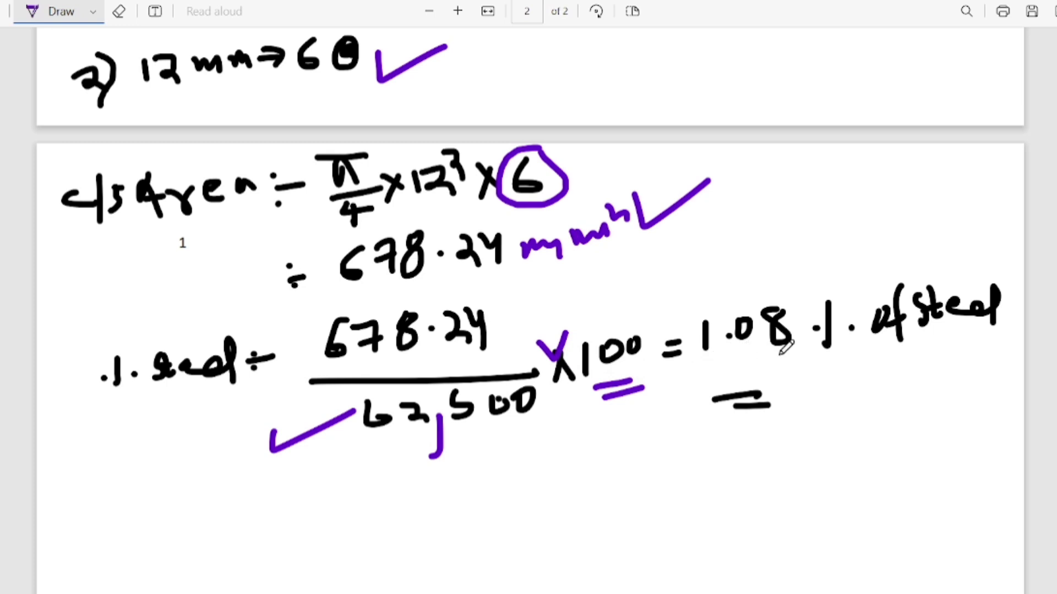
Write 1.08% below the result and begin a note at the upper right.
{"action": "left_click_drag", "start_coordinate": [820, 423], "coordinate": [818, 477]}
{"action": "left_click", "coordinate": [834, 448]}
{"action": "left_click_drag", "start_coordinate": [853, 425], "coordinate": [883, 421]}
{"action": "left_click_drag", "start_coordinate": [936, 399], "coordinate": [939, 444]}
{"action": "left_click", "coordinate": [973, 417]}
{"action": "mouse_move", "coordinate": [775, 182]}
{"action": "left_mouse_down"}
{"action": "mouse_move", "coordinate": [768, 209]}
{"action": "mouse_move", "coordinate": [816, 184]}
{"action": "mouse_move", "coordinate": [891, 189]}
{"action": "mouse_move", "coordinate": [887, 202]}
{"action": "left_mouse_up"}
Write '6Ø' with an arrow to start the six-bar summary.
{"action": "scroll", "coordinate": [829, 229], "scroll_direction": "up", "scroll_amount": 3}
{"action": "scroll", "coordinate": [815, 220], "scroll_direction": "down", "scroll_amount": 4}
{"action": "scroll", "coordinate": [810, 213], "scroll_direction": "down", "scroll_amount": 3}
{"action": "mouse_move", "coordinate": [423, 358]}
{"action": "left_mouse_down"}
{"action": "mouse_move", "coordinate": [425, 379]}
{"action": "mouse_move", "coordinate": [399, 388]}
{"action": "left_mouse_up"}
{"action": "left_click_drag", "start_coordinate": [484, 374], "coordinate": [545, 363]}
{"action": "left_click_drag", "start_coordinate": [528, 343], "coordinate": [515, 388]}
{"action": "mouse_move", "coordinate": [586, 357]}
{"action": "left_mouse_down"}
{"action": "mouse_move", "coordinate": [667, 388]}
{"action": "mouse_move", "coordinate": [700, 388]}
{"action": "mouse_move", "coordinate": [727, 361]}
{"action": "mouse_move", "coordinate": [758, 360]}
{"action": "mouse_move", "coordinate": [779, 379]}
{"action": "left_mouse_up"}
Complete it as '12 mm → 1.05%' and tick the 1.05% result.
{"action": "mouse_move", "coordinate": [600, 405]}
{"action": "left_mouse_down"}
{"action": "mouse_move", "coordinate": [704, 459]}
{"action": "mouse_move", "coordinate": [686, 488]}
{"action": "left_mouse_up"}
{"action": "mouse_move", "coordinate": [728, 441]}
{"action": "left_mouse_down"}
{"action": "mouse_move", "coordinate": [737, 479]}
{"action": "mouse_move", "coordinate": [770, 468]}
{"action": "left_mouse_up"}
{"action": "mouse_move", "coordinate": [806, 432]}
{"action": "left_mouse_down"}
{"action": "mouse_move", "coordinate": [787, 443]}
{"action": "mouse_move", "coordinate": [814, 438]}
{"action": "mouse_move", "coordinate": [864, 474]}
{"action": "left_mouse_up"}
{"action": "left_click", "coordinate": [848, 456]}
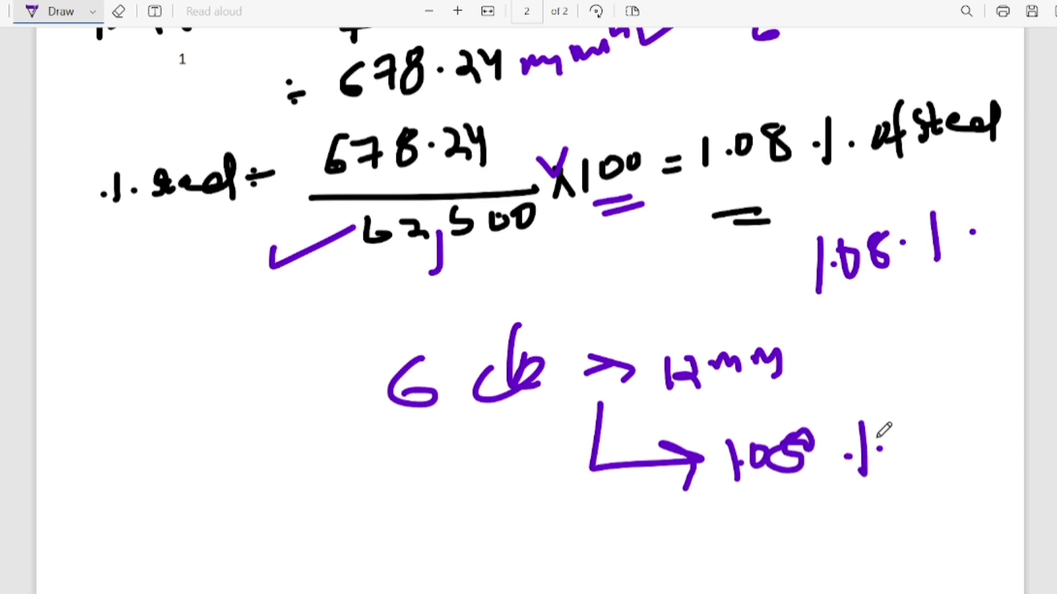
{"action": "left_click_drag", "start_coordinate": [844, 369], "coordinate": [952, 335]}
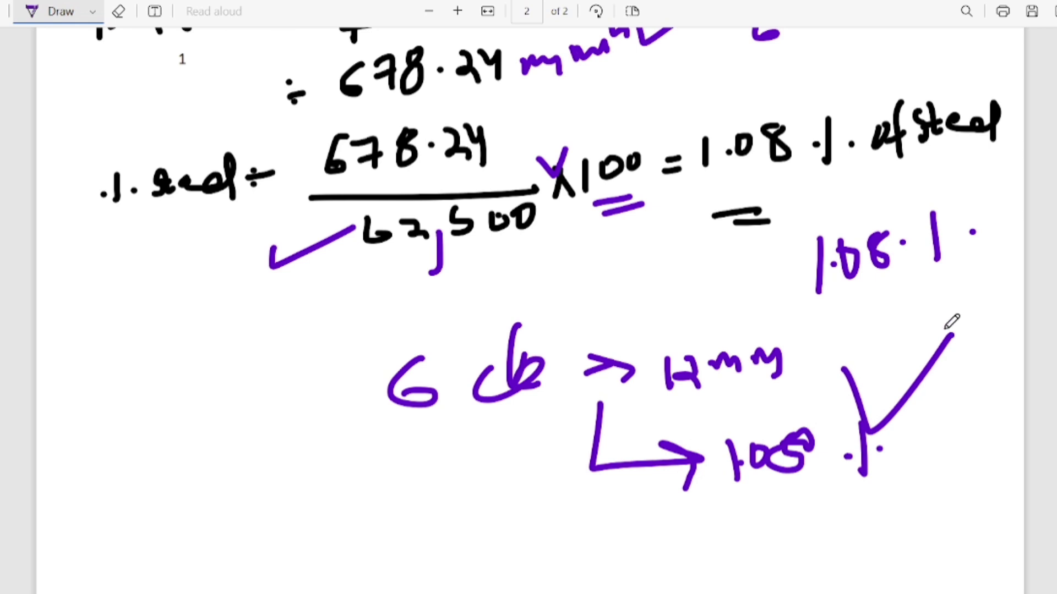
Write '4Ø → 12 mm' for the four-bar option.
{"action": "scroll", "coordinate": [658, 408], "scroll_direction": "down", "scroll_amount": 2}
{"action": "mouse_move", "coordinate": [420, 459]}
{"action": "left_mouse_down"}
{"action": "mouse_move", "coordinate": [430, 527]}
{"action": "mouse_move", "coordinate": [443, 484]}
{"action": "mouse_move", "coordinate": [490, 435]}
{"action": "mouse_move", "coordinate": [498, 501]}
{"action": "left_mouse_up"}
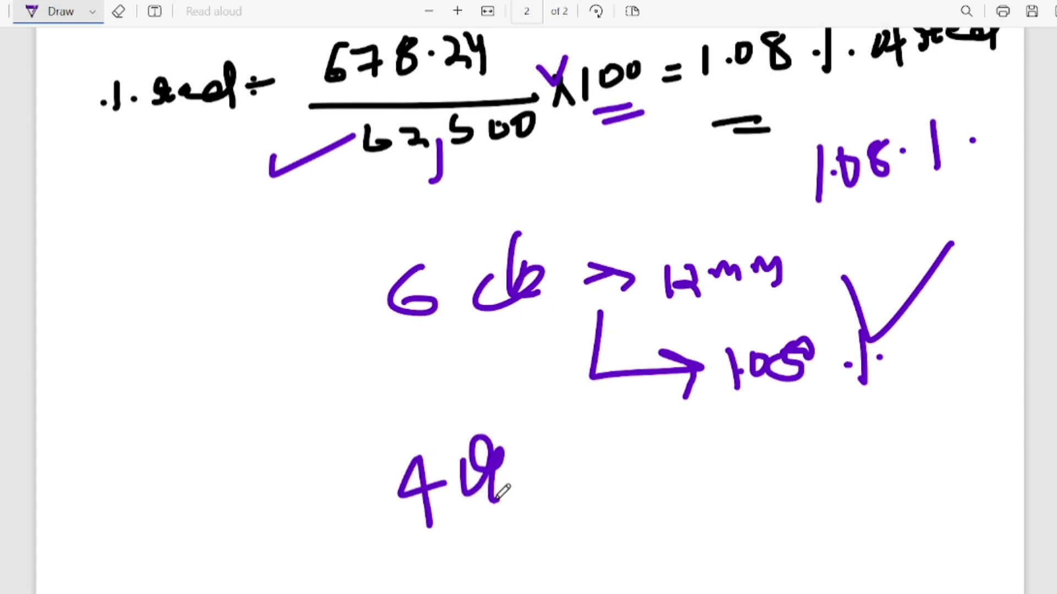
{"action": "mouse_move", "coordinate": [540, 472]}
{"action": "left_mouse_down"}
{"action": "mouse_move", "coordinate": [573, 468]}
{"action": "mouse_move", "coordinate": [578, 485]}
{"action": "left_mouse_up"}
{"action": "mouse_move", "coordinate": [618, 449]}
{"action": "left_mouse_down"}
{"action": "mouse_move", "coordinate": [623, 484]}
{"action": "mouse_move", "coordinate": [692, 440]}
{"action": "mouse_move", "coordinate": [756, 434]}
{"action": "mouse_move", "coordinate": [755, 450]}
{"action": "left_mouse_up"}
Write the column size as 10×10 inches and 250×250.
{"action": "mouse_move", "coordinate": [343, 352]}
{"action": "left_mouse_down"}
{"action": "mouse_move", "coordinate": [345, 381]}
{"action": "mouse_move", "coordinate": [368, 351]}
{"action": "mouse_move", "coordinate": [407, 370]}
{"action": "mouse_move", "coordinate": [393, 377]}
{"action": "left_mouse_up"}
{"action": "mouse_move", "coordinate": [414, 355]}
{"action": "left_mouse_down"}
{"action": "mouse_move", "coordinate": [416, 371]}
{"action": "mouse_move", "coordinate": [451, 357]}
{"action": "left_mouse_up"}
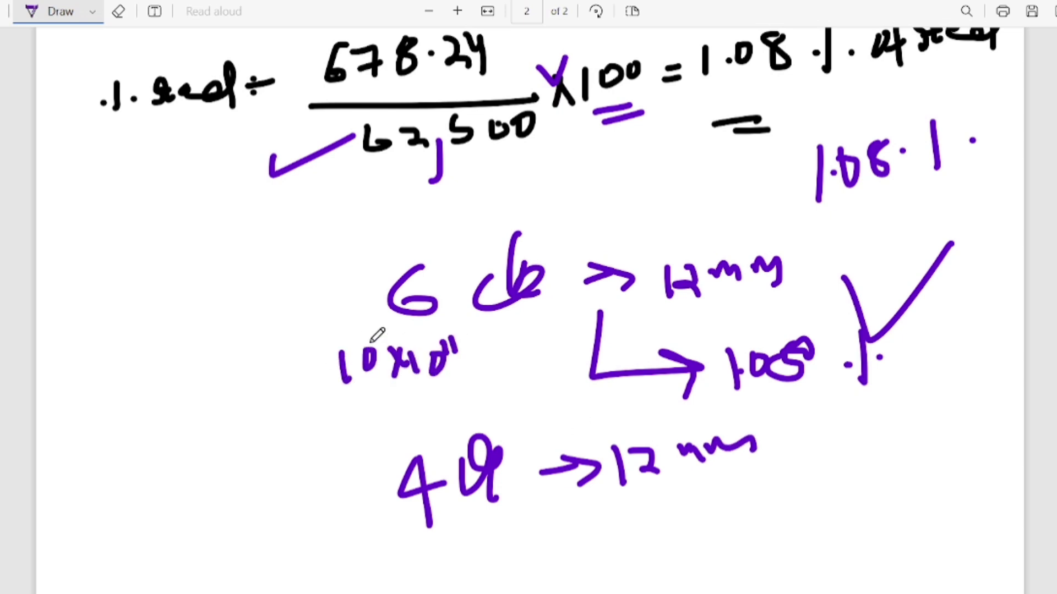
{"action": "left_click_drag", "start_coordinate": [374, 328], "coordinate": [375, 344]}
{"action": "mouse_move", "coordinate": [87, 342]}
{"action": "left_mouse_down"}
{"action": "mouse_move", "coordinate": [128, 379]}
{"action": "mouse_move", "coordinate": [153, 357]}
{"action": "mouse_move", "coordinate": [201, 363]}
{"action": "mouse_move", "coordinate": [185, 380]}
{"action": "left_mouse_up"}
{"action": "mouse_move", "coordinate": [222, 352]}
{"action": "left_mouse_down"}
{"action": "mouse_move", "coordinate": [241, 374]}
{"action": "mouse_move", "coordinate": [251, 366]}
{"action": "mouse_move", "coordinate": [246, 378]}
{"action": "left_mouse_up"}
{"action": "mouse_move", "coordinate": [275, 346]}
{"action": "left_mouse_down"}
{"action": "mouse_move", "coordinate": [290, 358]}
{"action": "mouse_move", "coordinate": [275, 347]}
{"action": "left_mouse_up"}
Add the four-bar result '→ 0.7' and cross it out.
{"action": "scroll", "coordinate": [516, 384], "scroll_direction": "down", "scroll_amount": 3}
{"action": "mouse_move", "coordinate": [537, 376]}
{"action": "left_mouse_down"}
{"action": "mouse_move", "coordinate": [581, 380]}
{"action": "mouse_move", "coordinate": [537, 409]}
{"action": "mouse_move", "coordinate": [575, 412]}
{"action": "left_mouse_up"}
{"action": "left_click_drag", "start_coordinate": [598, 375], "coordinate": [599, 412]}
{"action": "left_click_drag", "start_coordinate": [599, 374], "coordinate": [600, 412]}
{"action": "mouse_move", "coordinate": [640, 382]}
{"action": "left_mouse_down"}
{"action": "mouse_move", "coordinate": [649, 380]}
{"action": "mouse_move", "coordinate": [659, 410]}
{"action": "mouse_move", "coordinate": [675, 379]}
{"action": "left_mouse_up"}
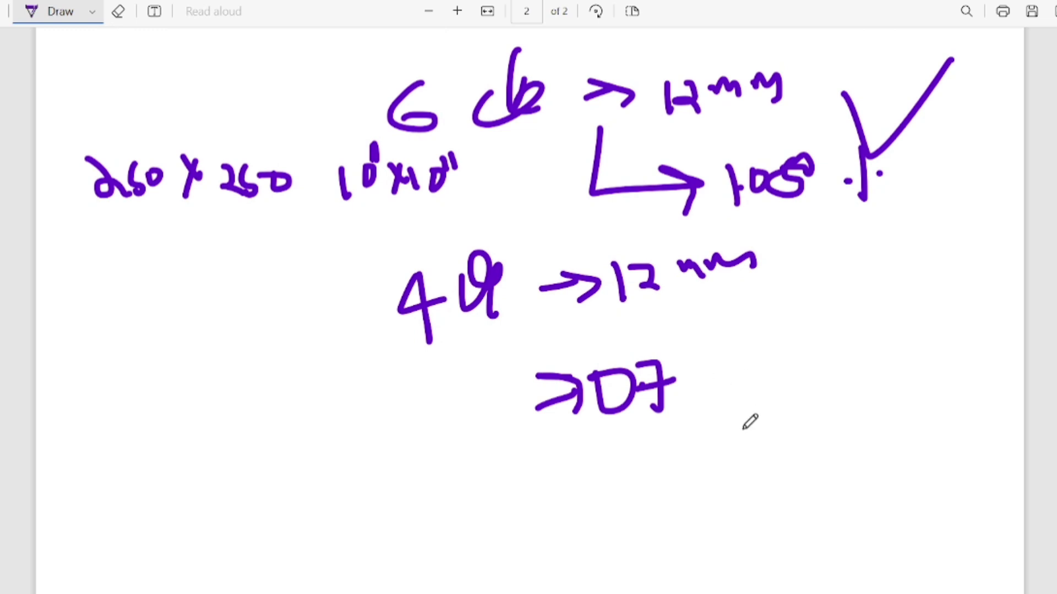
{"action": "scroll", "coordinate": [750, 424], "scroll_direction": "up", "scroll_amount": 2}
{"action": "left_click_drag", "start_coordinate": [725, 424], "coordinate": [793, 493]}
{"action": "mouse_move", "coordinate": [779, 425]}
{"action": "left_mouse_down"}
{"action": "mouse_move", "coordinate": [723, 517]}
{"action": "mouse_move", "coordinate": [676, 555]}
{"action": "left_mouse_up"}
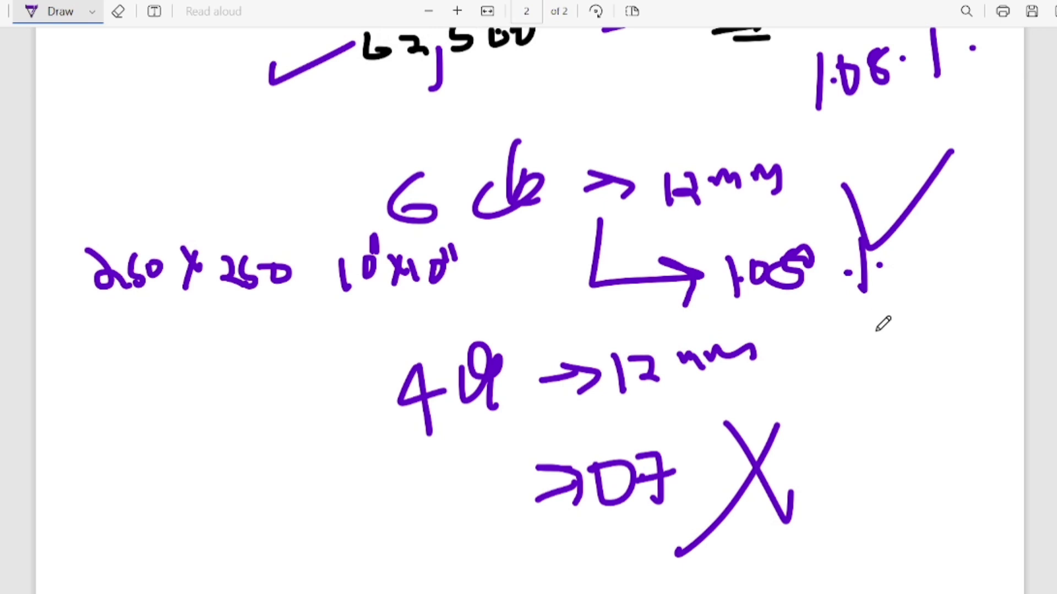
{"action": "left_click_drag", "start_coordinate": [799, 312], "coordinate": [983, 260]}
Write 10"×15" next to the column diagrams on page 1.
{"action": "scroll", "coordinate": [903, 369], "scroll_direction": "down", "scroll_amount": 2}
{"action": "scroll", "coordinate": [907, 366], "scroll_direction": "down", "scroll_amount": 1}
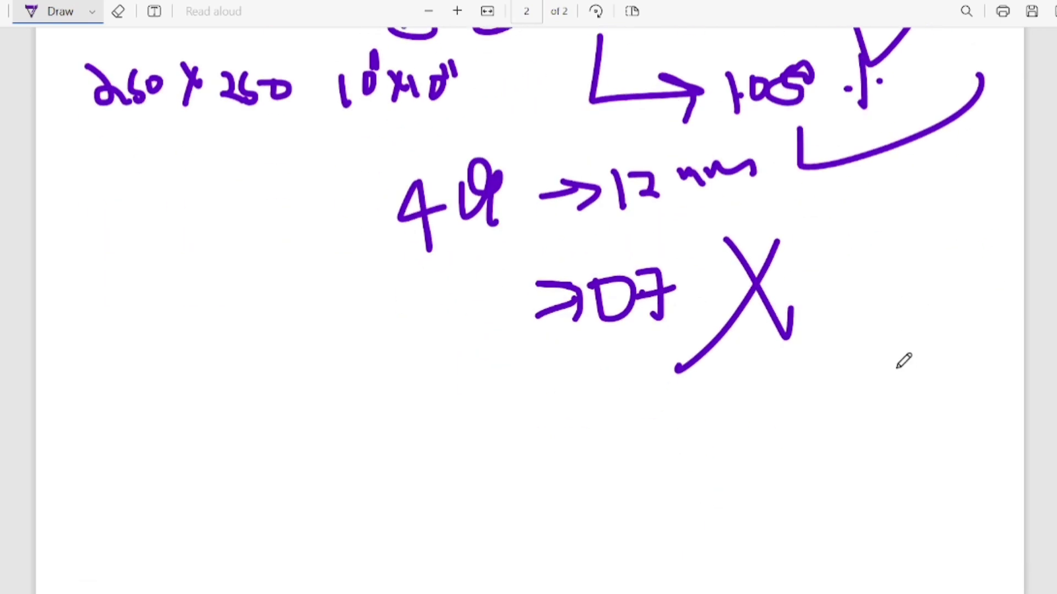
{"action": "scroll", "coordinate": [904, 362], "scroll_direction": "up", "scroll_amount": 3}
{"action": "scroll", "coordinate": [902, 365], "scroll_direction": "up", "scroll_amount": 6}
{"action": "scroll", "coordinate": [902, 365], "scroll_direction": "up", "scroll_amount": 4}
{"action": "scroll", "coordinate": [903, 367], "scroll_direction": "up", "scroll_amount": 2}
{"action": "scroll", "coordinate": [903, 367], "scroll_direction": "up", "scroll_amount": 2}
{"action": "scroll", "coordinate": [903, 367], "scroll_direction": "up", "scroll_amount": 5}
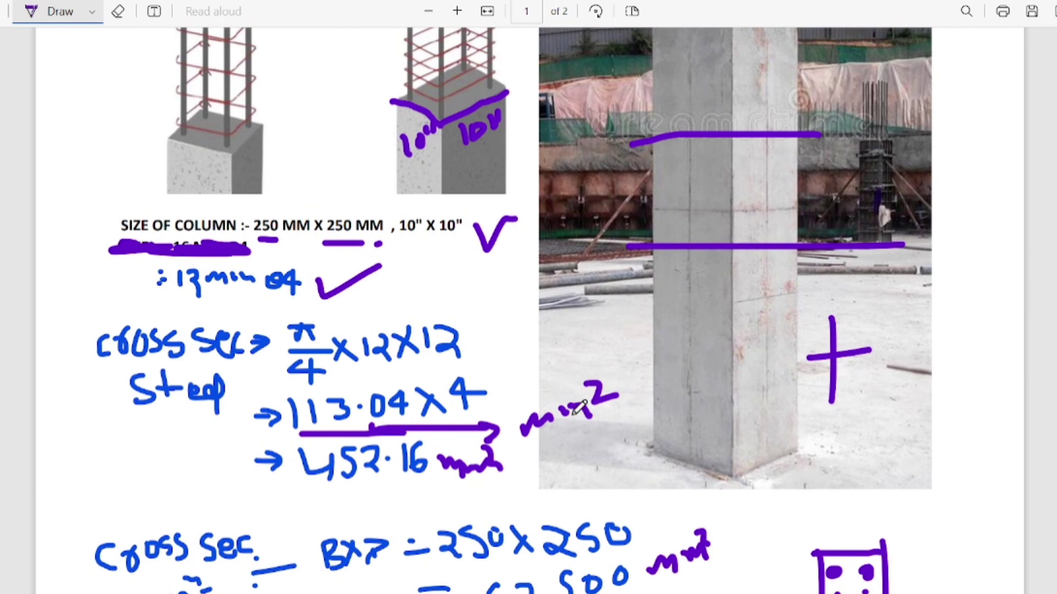
{"action": "scroll", "coordinate": [538, 373], "scroll_direction": "up", "scroll_amount": 3}
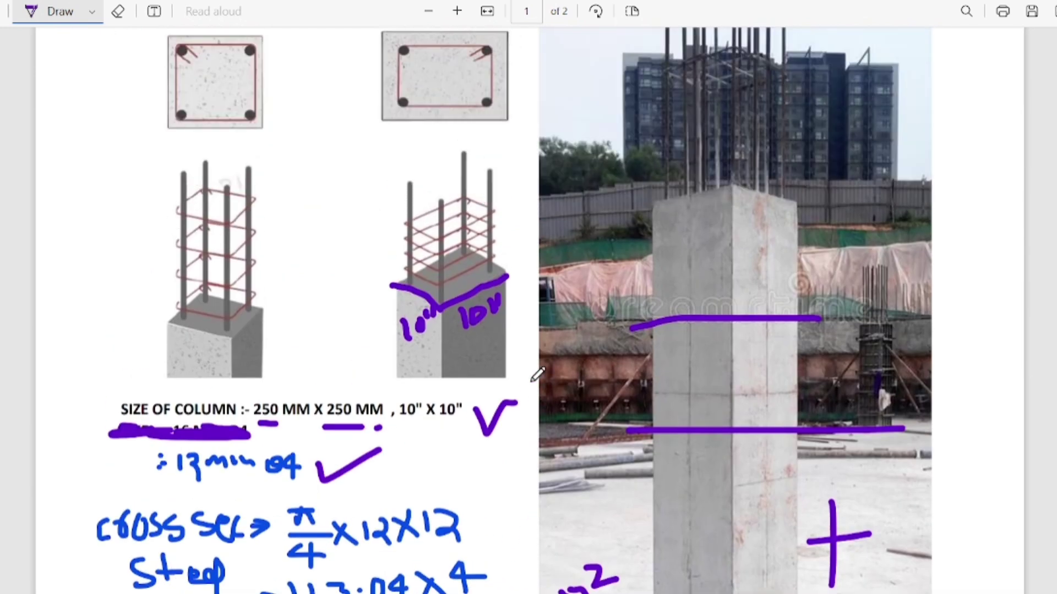
{"action": "scroll", "coordinate": [531, 355], "scroll_direction": "up", "scroll_amount": 5}
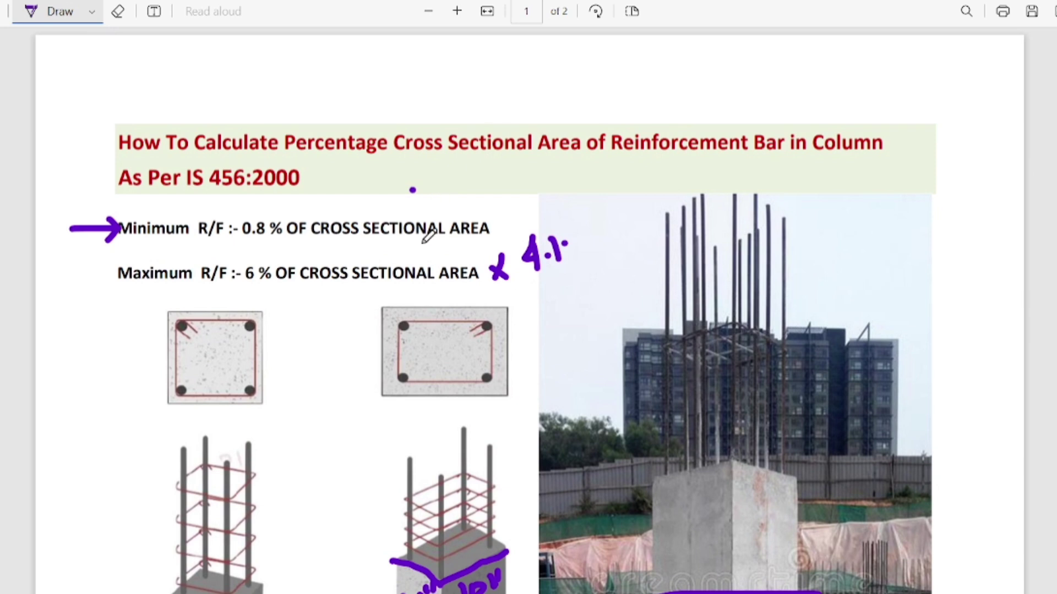
{"action": "scroll", "coordinate": [325, 373], "scroll_direction": "down", "scroll_amount": 2}
{"action": "mouse_move", "coordinate": [295, 321]}
{"action": "left_mouse_down"}
{"action": "mouse_move", "coordinate": [294, 353]}
{"action": "mouse_move", "coordinate": [315, 322]}
{"action": "mouse_move", "coordinate": [350, 329]}
{"action": "mouse_move", "coordinate": [329, 344]}
{"action": "mouse_move", "coordinate": [370, 332]}
{"action": "mouse_move", "coordinate": [345, 344]}
{"action": "left_mouse_up"}
{"action": "left_click_drag", "start_coordinate": [377, 312], "coordinate": [383, 324]}
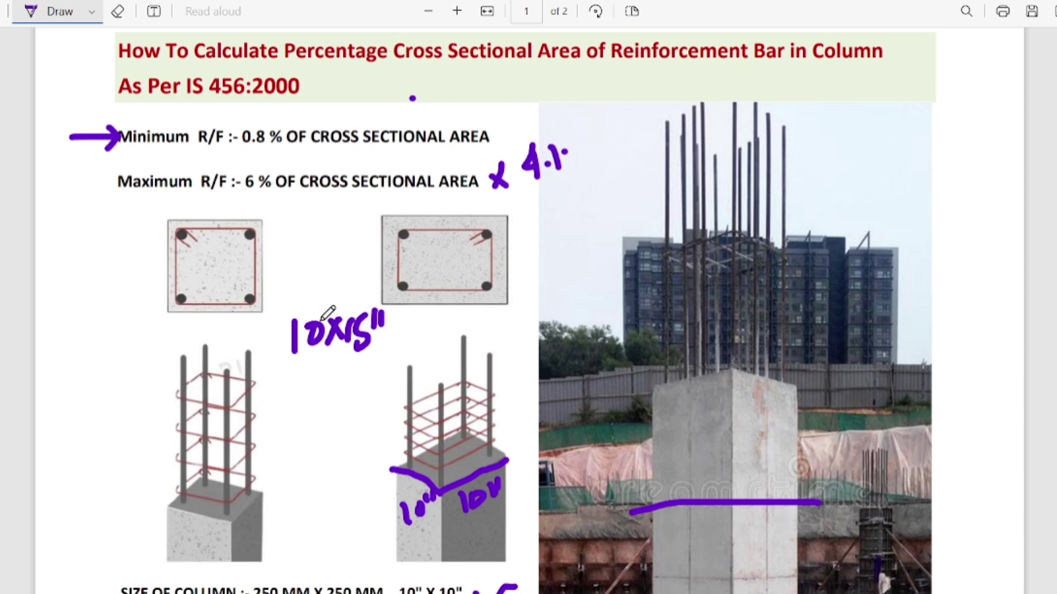
Scroll back down to the bar summary on page 2.
{"action": "scroll", "coordinate": [338, 308], "scroll_direction": "down", "scroll_amount": 6}
{"action": "scroll", "coordinate": [342, 306], "scroll_direction": "down", "scroll_amount": 2}
{"action": "scroll", "coordinate": [495, 311], "scroll_direction": "down", "scroll_amount": 5}
{"action": "scroll", "coordinate": [565, 314], "scroll_direction": "down", "scroll_amount": 5}
{"action": "scroll", "coordinate": [562, 322], "scroll_direction": "down", "scroll_amount": 5}
{"action": "scroll", "coordinate": [563, 314], "scroll_direction": "down", "scroll_amount": 6}
Write '10×10 → 4 → 16 mm' on page 2.
{"action": "mouse_move", "coordinate": [181, 339]}
{"action": "left_mouse_down"}
{"action": "mouse_move", "coordinate": [182, 385]}
{"action": "mouse_move", "coordinate": [226, 354]}
{"action": "mouse_move", "coordinate": [262, 366]}
{"action": "mouse_move", "coordinate": [244, 377]}
{"action": "left_mouse_up"}
{"action": "mouse_move", "coordinate": [292, 330]}
{"action": "left_mouse_down"}
{"action": "mouse_move", "coordinate": [291, 355]}
{"action": "mouse_move", "coordinate": [311, 355]}
{"action": "mouse_move", "coordinate": [396, 421]}
{"action": "mouse_move", "coordinate": [393, 435]}
{"action": "left_mouse_up"}
{"action": "left_click_drag", "start_coordinate": [440, 392], "coordinate": [442, 419]}
{"action": "left_click_drag", "start_coordinate": [465, 383], "coordinate": [458, 450]}
{"action": "mouse_move", "coordinate": [473, 409]}
{"action": "left_mouse_down"}
{"action": "mouse_move", "coordinate": [557, 405]}
{"action": "mouse_move", "coordinate": [561, 434]}
{"action": "left_mouse_up"}
{"action": "mouse_move", "coordinate": [593, 385]}
{"action": "left_mouse_down"}
{"action": "mouse_move", "coordinate": [596, 423]}
{"action": "mouse_move", "coordinate": [607, 417]}
{"action": "left_mouse_up"}
{"action": "left_click_drag", "start_coordinate": [669, 395], "coordinate": [667, 414]}
{"action": "mouse_move", "coordinate": [680, 371]}
{"action": "left_mouse_down"}
{"action": "mouse_move", "coordinate": [719, 395]}
{"action": "mouse_move", "coordinate": [782, 381]}
{"action": "mouse_move", "coordinate": [787, 399]}
{"action": "left_mouse_up"}
Write '8 → 12 mm' below, bracket both bar options, and draw an arrow out.
{"action": "scroll", "coordinate": [649, 400], "scroll_direction": "down", "scroll_amount": 1}
{"action": "scroll", "coordinate": [551, 375], "scroll_direction": "down", "scroll_amount": 2}
{"action": "left_click_drag", "start_coordinate": [469, 321], "coordinate": [599, 355]}
{"action": "mouse_move", "coordinate": [659, 306]}
{"action": "left_mouse_down"}
{"action": "mouse_move", "coordinate": [653, 349]}
{"action": "mouse_move", "coordinate": [713, 348]}
{"action": "left_mouse_up"}
{"action": "mouse_move", "coordinate": [753, 312]}
{"action": "left_mouse_down"}
{"action": "mouse_move", "coordinate": [773, 308]}
{"action": "mouse_move", "coordinate": [798, 325]}
{"action": "left_mouse_up"}
{"action": "mouse_move", "coordinate": [817, 191]}
{"action": "left_mouse_down"}
{"action": "mouse_move", "coordinate": [853, 270]}
{"action": "mouse_move", "coordinate": [834, 302]}
{"action": "mouse_move", "coordinate": [799, 306]}
{"action": "left_mouse_up"}
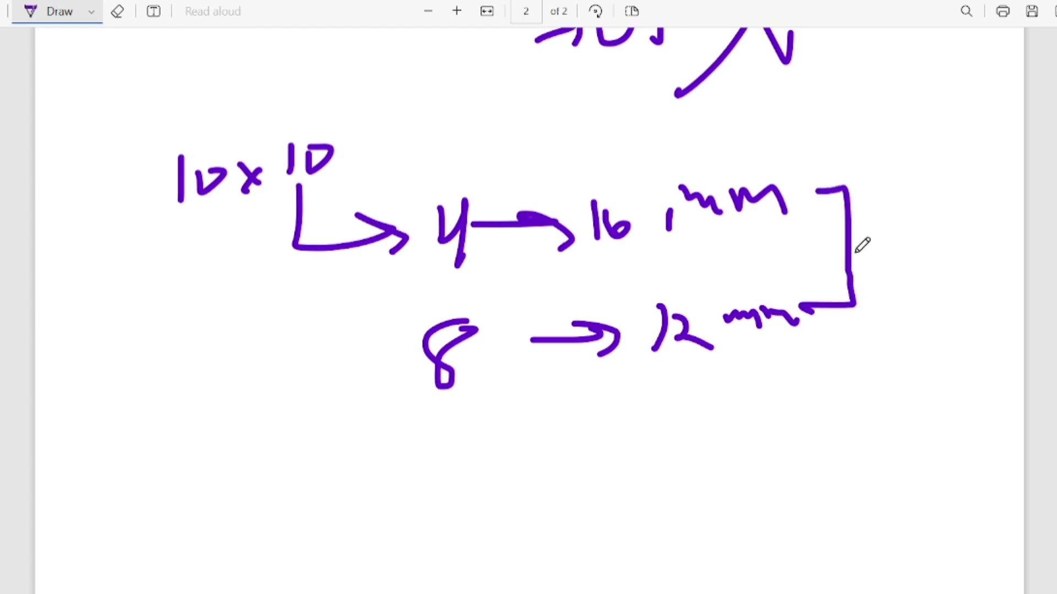
{"action": "mouse_move", "coordinate": [850, 242]}
{"action": "left_mouse_down"}
{"action": "mouse_move", "coordinate": [914, 240]}
{"action": "mouse_move", "coordinate": [884, 267]}
{"action": "left_mouse_up"}
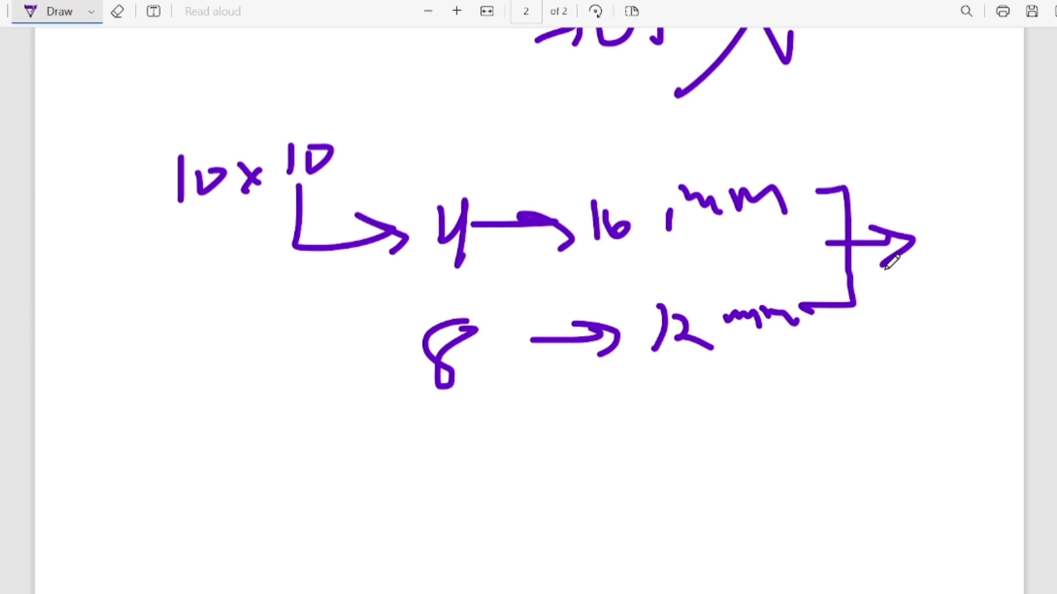
Scroll back to the top of page 1, showing the IS 456:2000 title and annotated minimum/maximum lines.
{"action": "scroll", "coordinate": [890, 263], "scroll_direction": "up", "scroll_amount": 3}
{"action": "scroll", "coordinate": [890, 263], "scroll_direction": "up", "scroll_amount": 5}
{"action": "scroll", "coordinate": [890, 263], "scroll_direction": "up", "scroll_amount": 5}
{"action": "scroll", "coordinate": [890, 263], "scroll_direction": "up", "scroll_amount": 5}
{"action": "scroll", "coordinate": [890, 267], "scroll_direction": "up", "scroll_amount": 8}
{"action": "scroll", "coordinate": [889, 275], "scroll_direction": "up", "scroll_amount": 3}
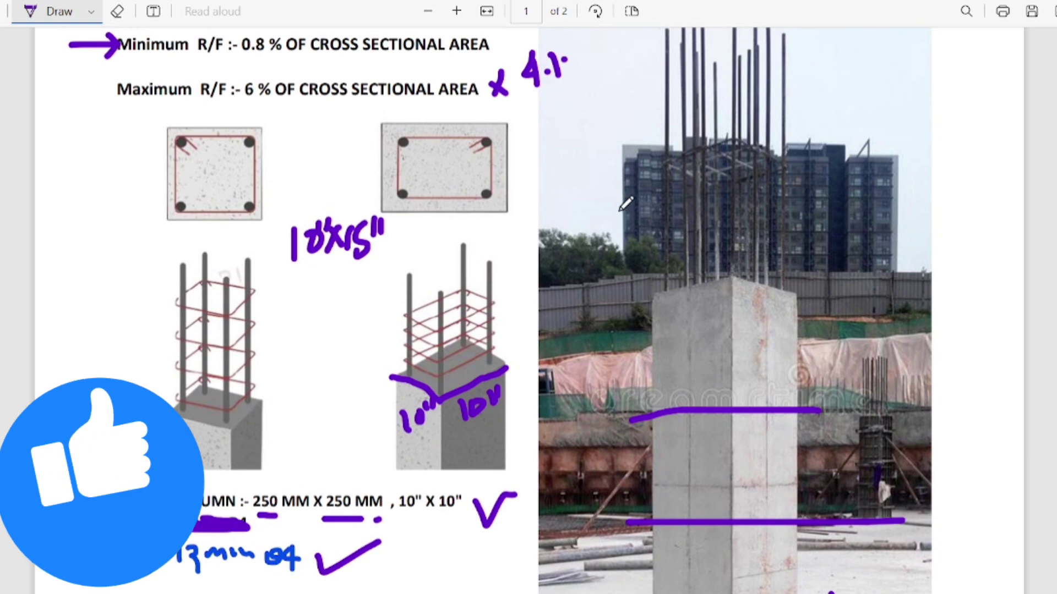
{"action": "scroll", "coordinate": [622, 204], "scroll_direction": "up", "scroll_amount": 1}
{"action": "scroll", "coordinate": [610, 211], "scroll_direction": "up", "scroll_amount": 3}
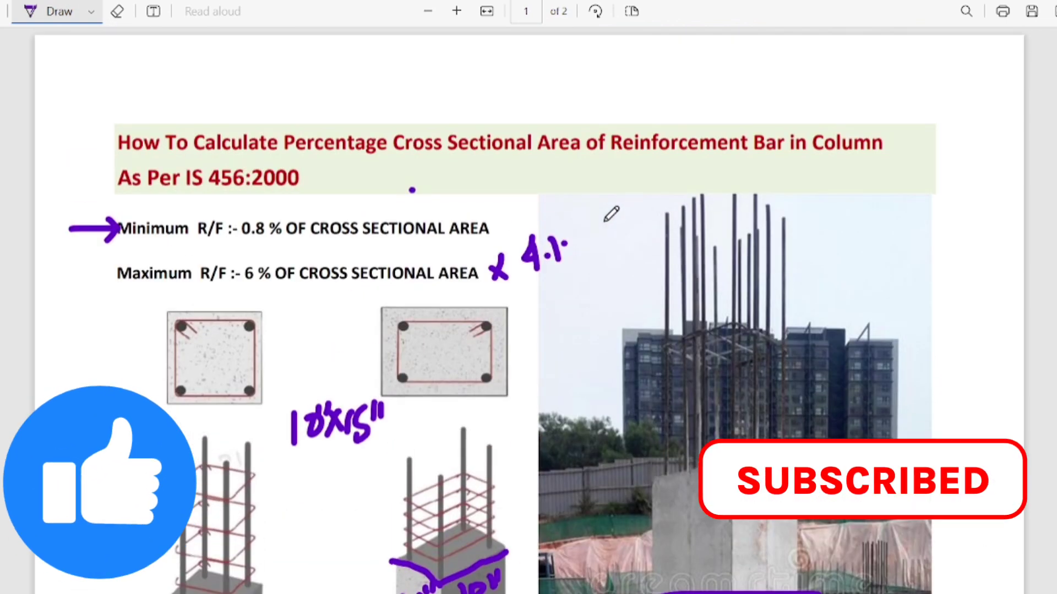